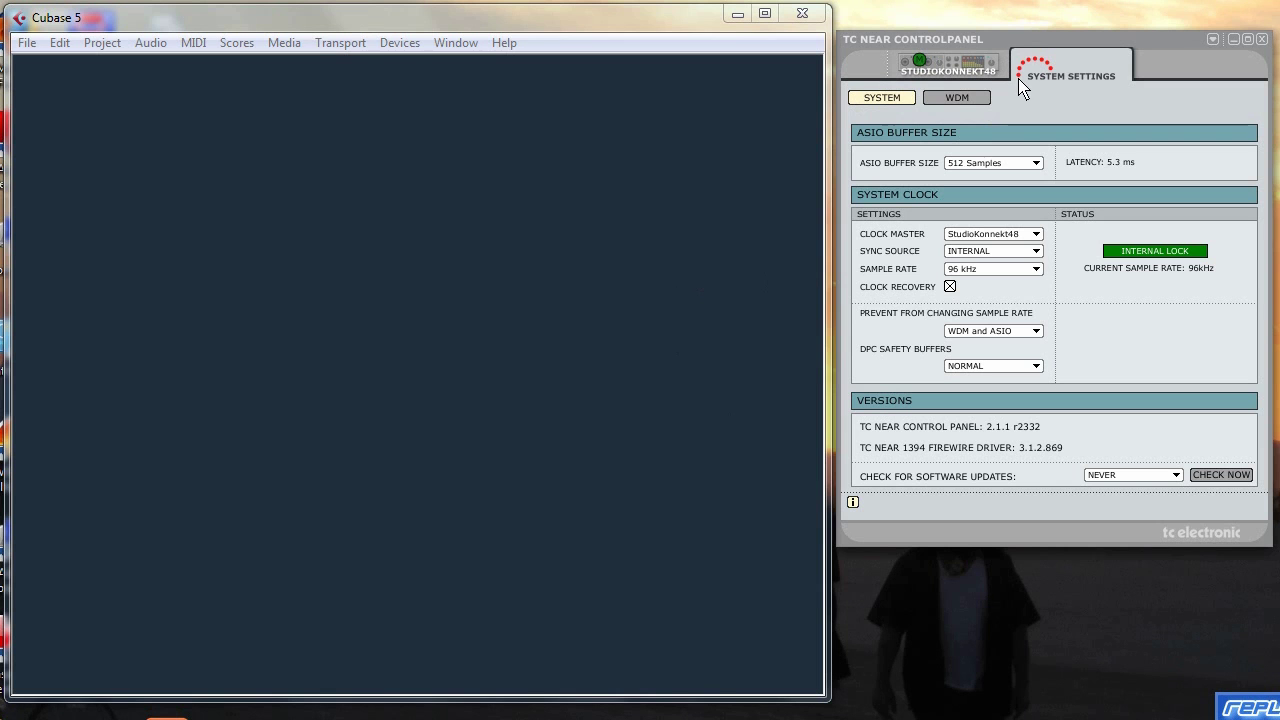
Bring Cubase forward, then show the StudioKonnekt48 Setup page listing inputs, outputs and speaker setup
{"action": "left_click", "coordinate": [100, 22]}
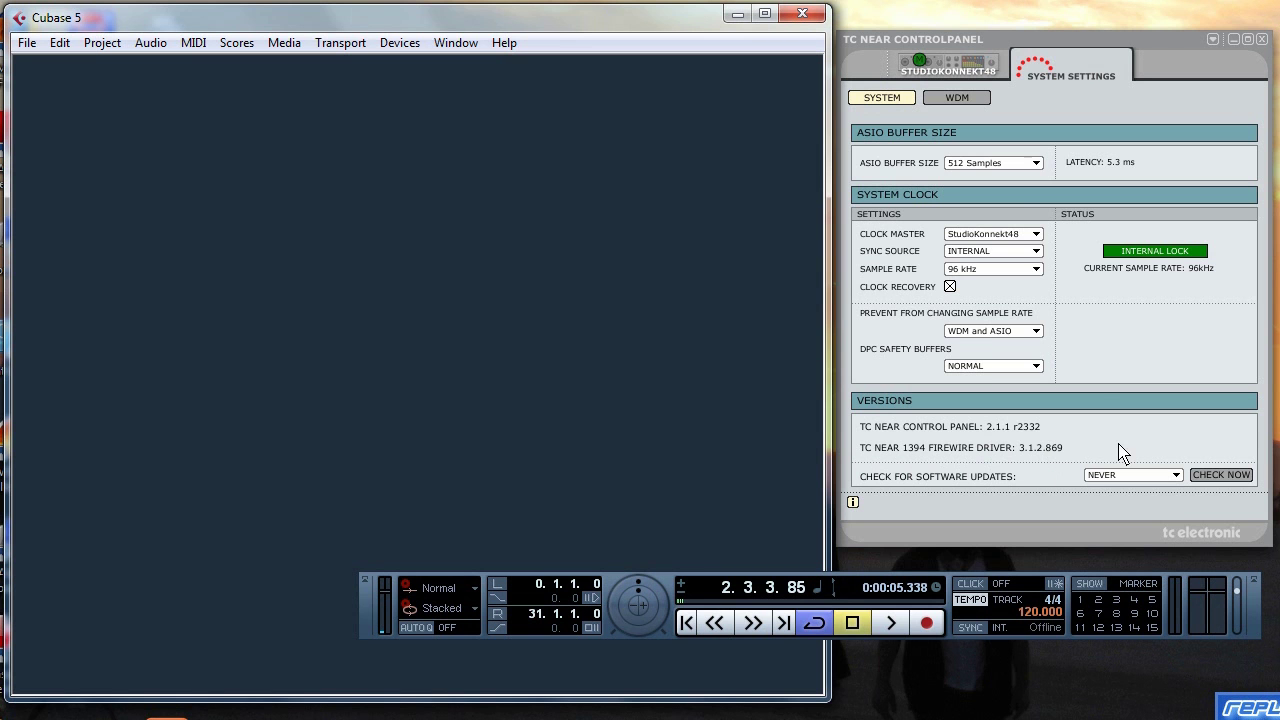
{"action": "left_click", "coordinate": [968, 80]}
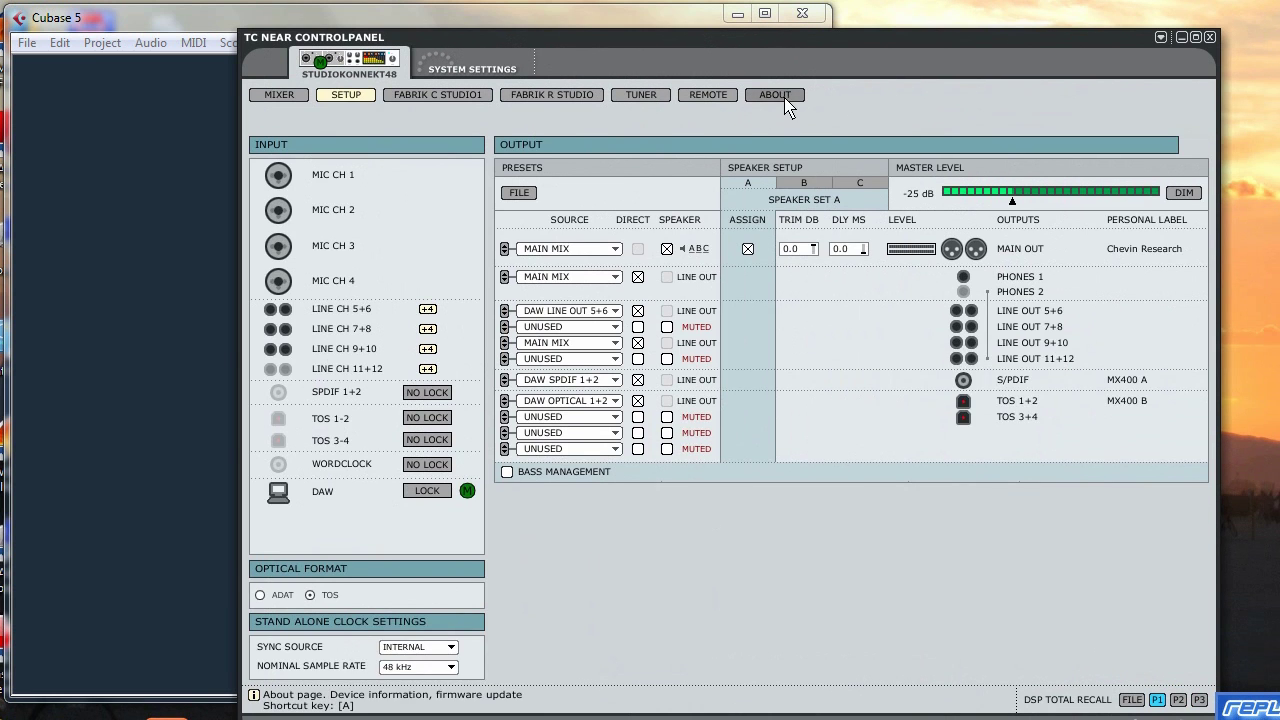
Check the firmware version under ABOUT, open System Settings, and move the panel to the right
{"action": "left_click", "coordinate": [785, 96]}
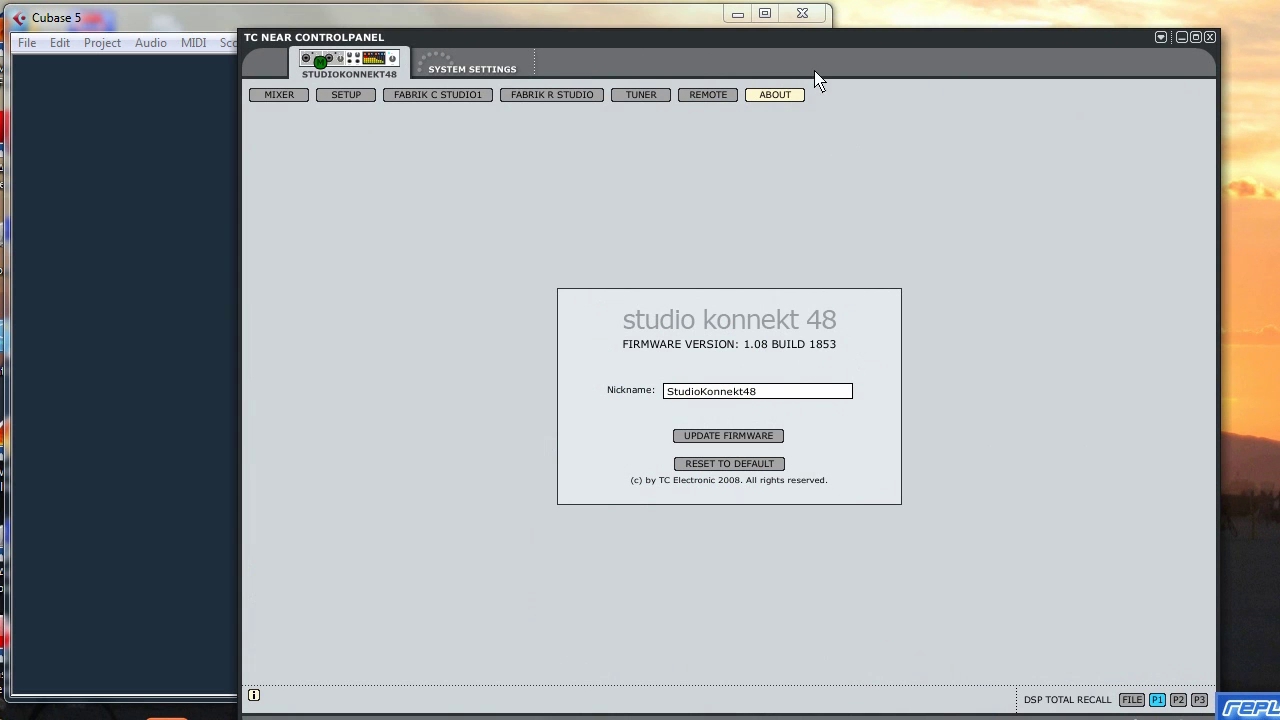
{"action": "left_click", "coordinate": [355, 98]}
{"action": "left_click", "coordinate": [466, 76]}
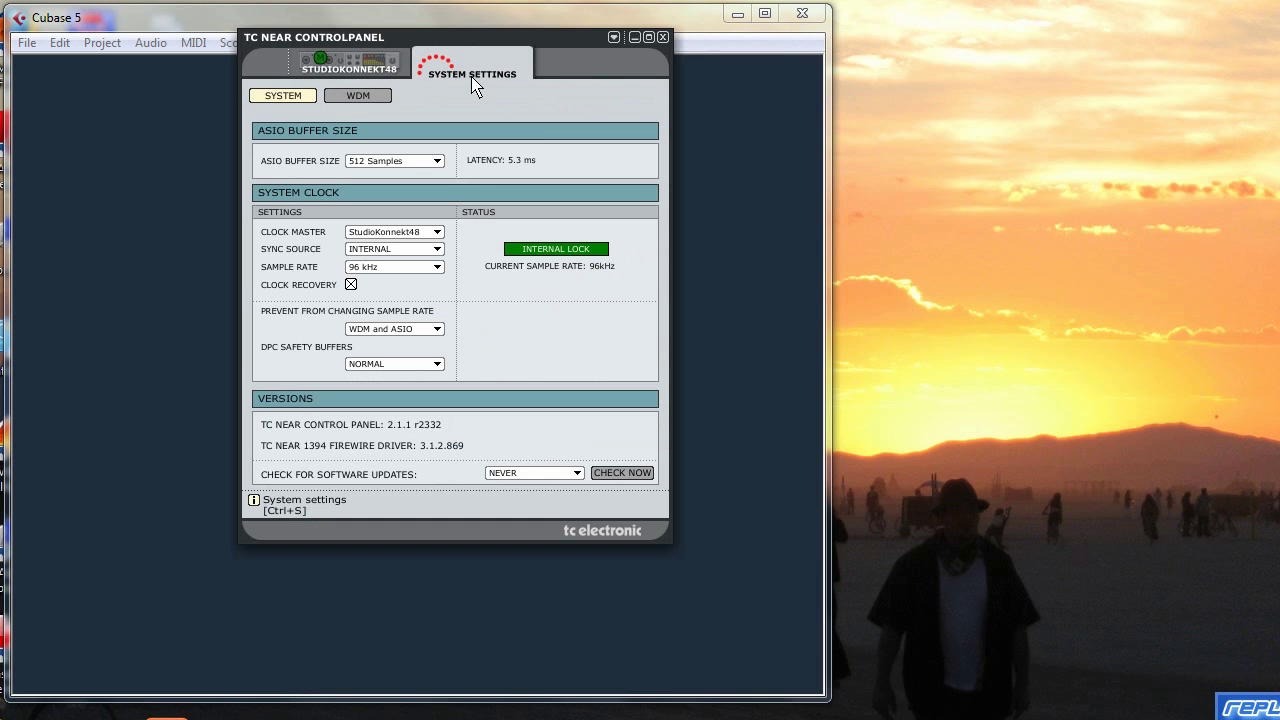
{"action": "left_click_drag", "start_coordinate": [441, 46], "coordinate": [1037, 70]}
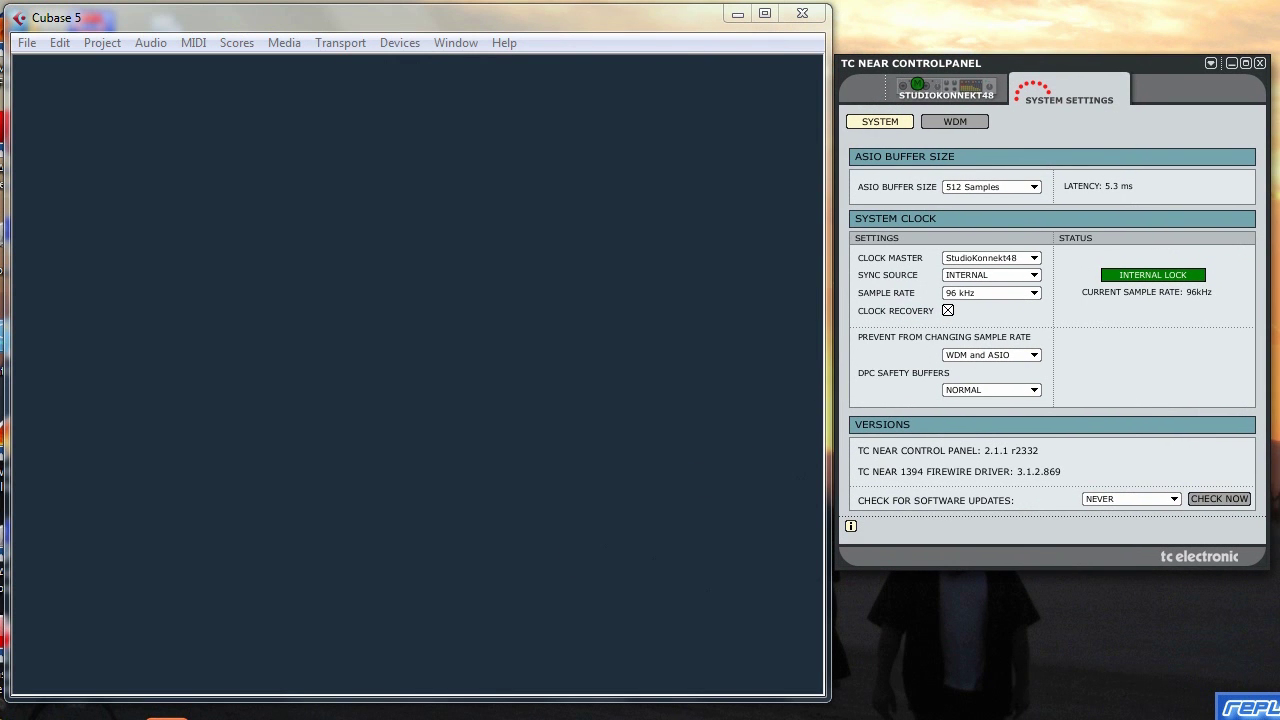
In SK48_table.html, highlight the first releases' file names, SK48 firmware and TCnear 2.1.1 r2332
{"action": "key", "text": "alt+Tab"}
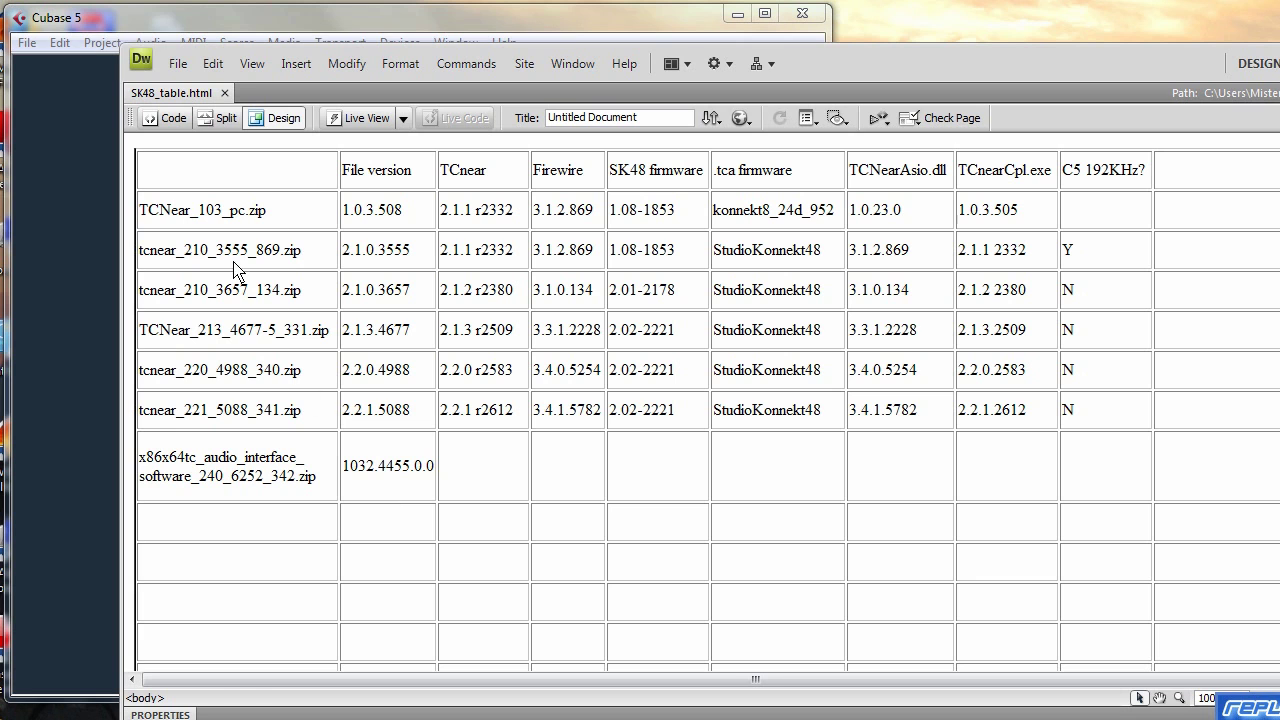
{"action": "left_click_drag", "start_coordinate": [159, 213], "coordinate": [306, 224]}
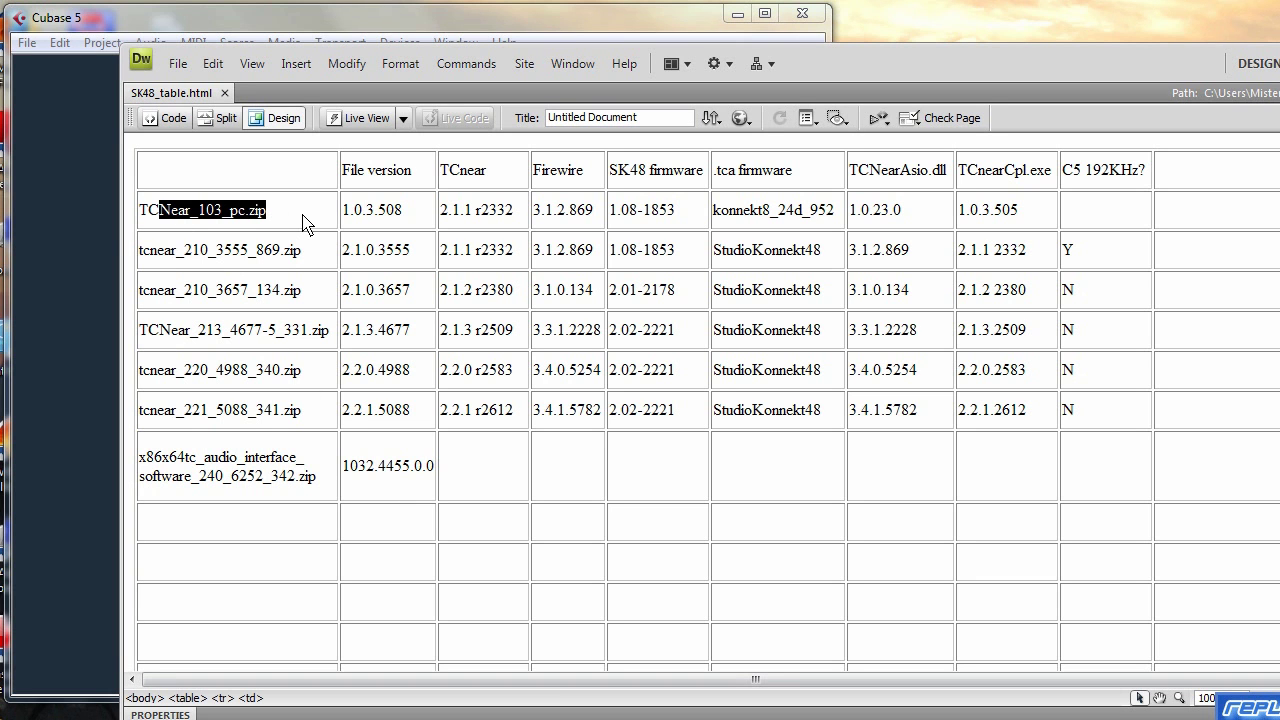
{"action": "triple_click", "coordinate": [157, 262]}
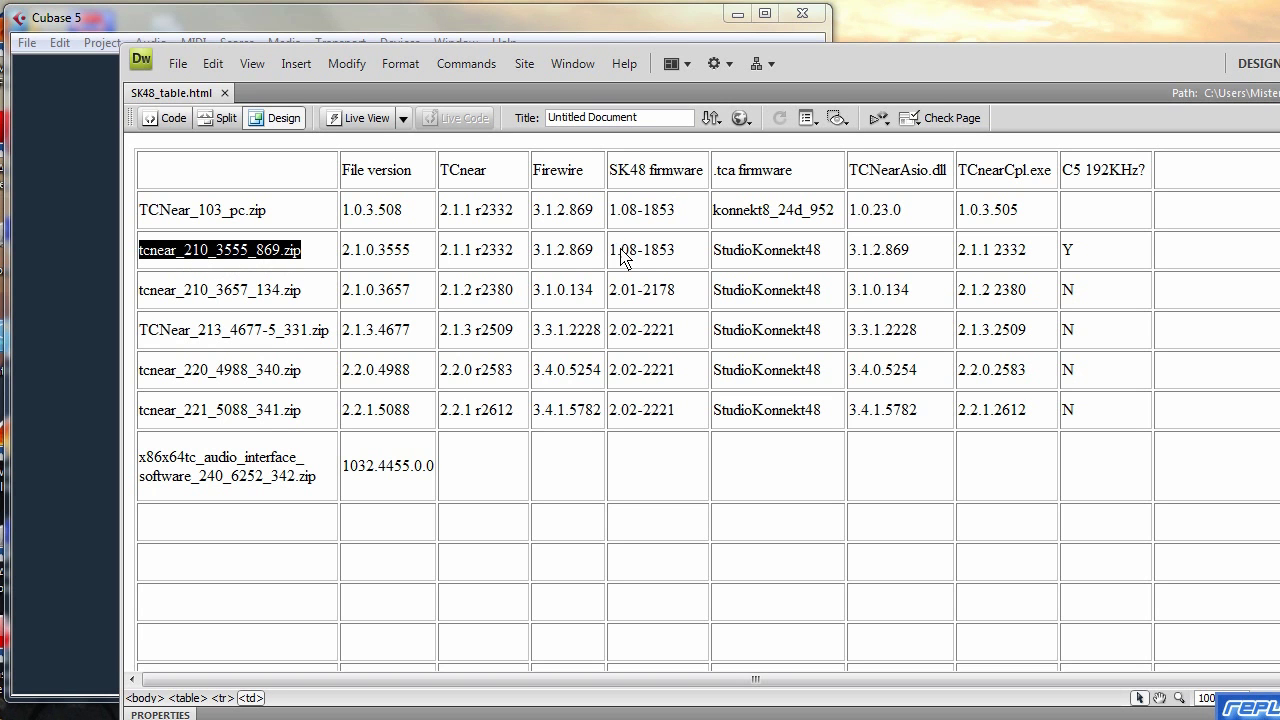
{"action": "left_click_drag", "start_coordinate": [617, 250], "coordinate": [681, 252]}
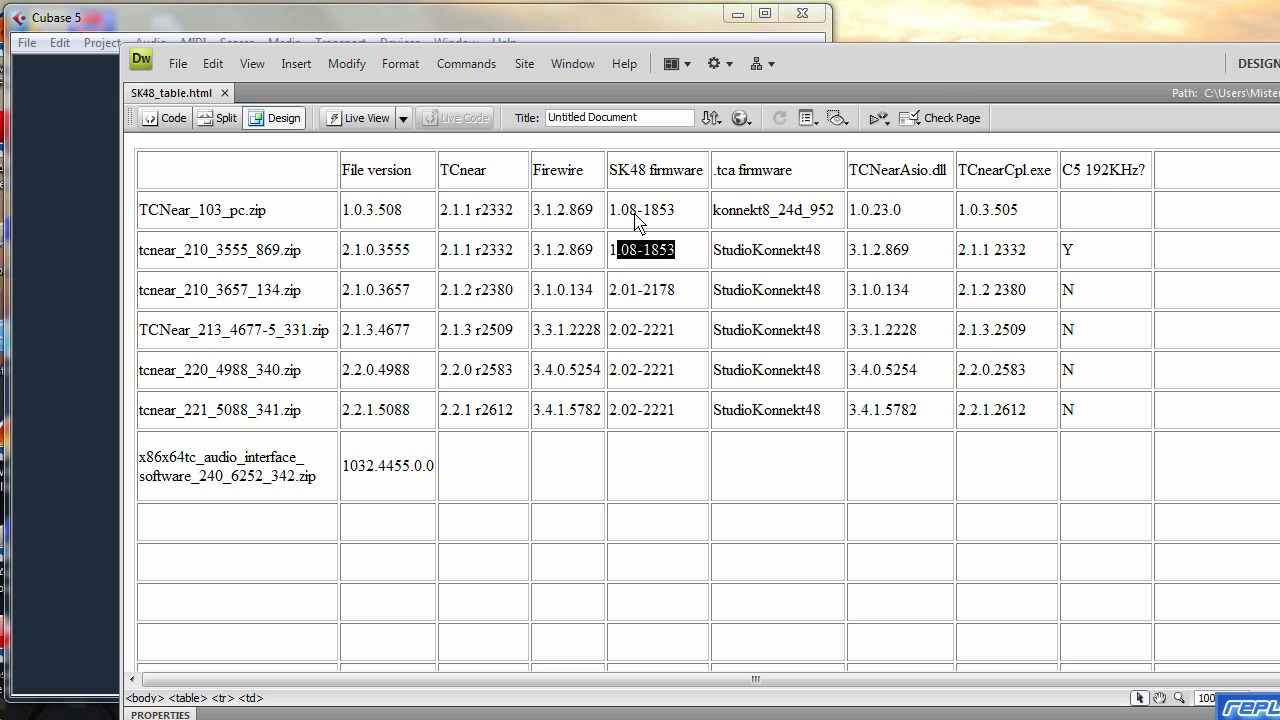
{"action": "mouse_move", "coordinate": [636, 214]}
{"action": "left_mouse_down"}
{"action": "mouse_move", "coordinate": [715, 214]}
{"action": "mouse_move", "coordinate": [619, 222]}
{"action": "left_mouse_up"}
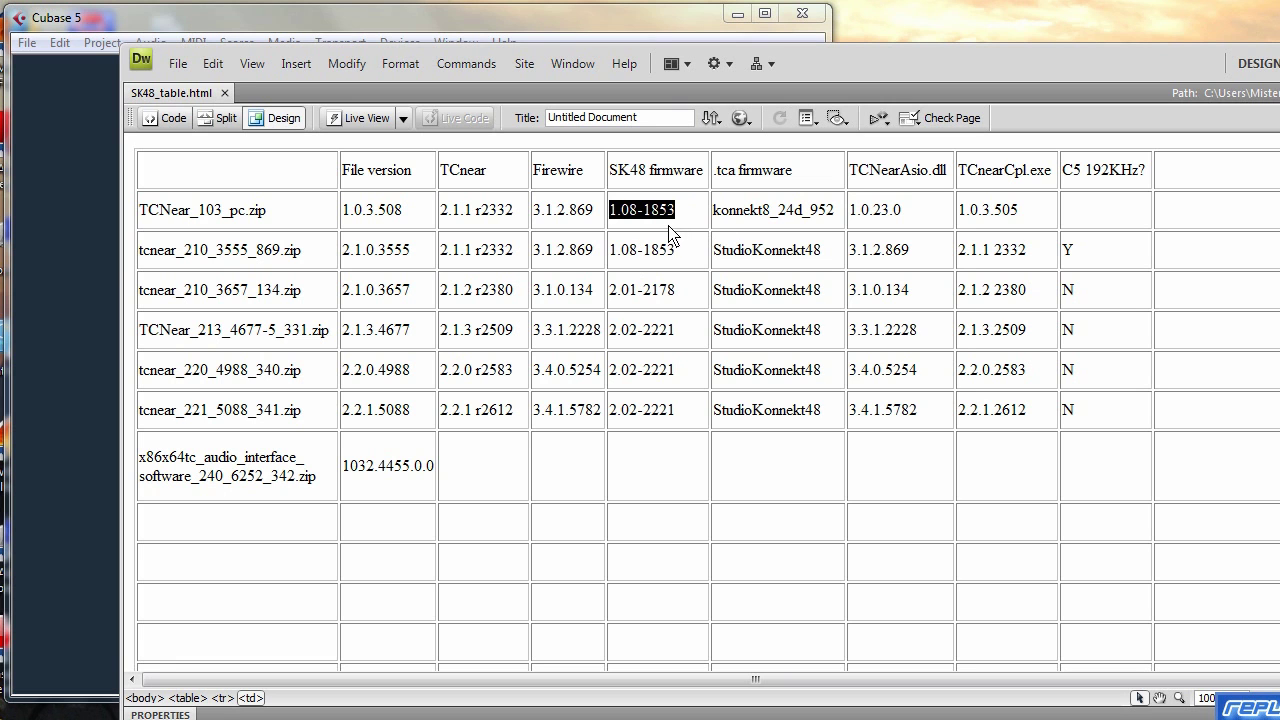
{"action": "left_click", "coordinate": [469, 253]}
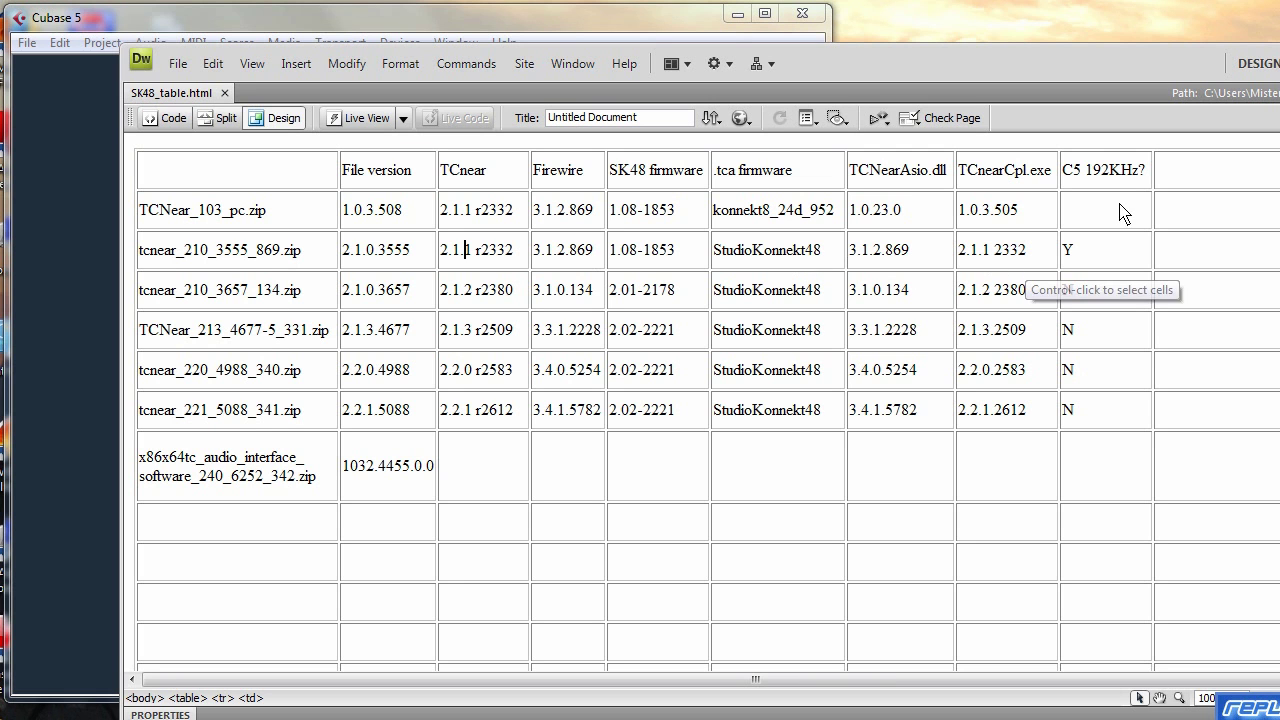
Select the C5 192KHz? column and compare tcnear_221_5088_341.zip, firmware 1.08-1853 and version 2.2.1.5088
{"action": "left_click", "coordinate": [1099, 156]}
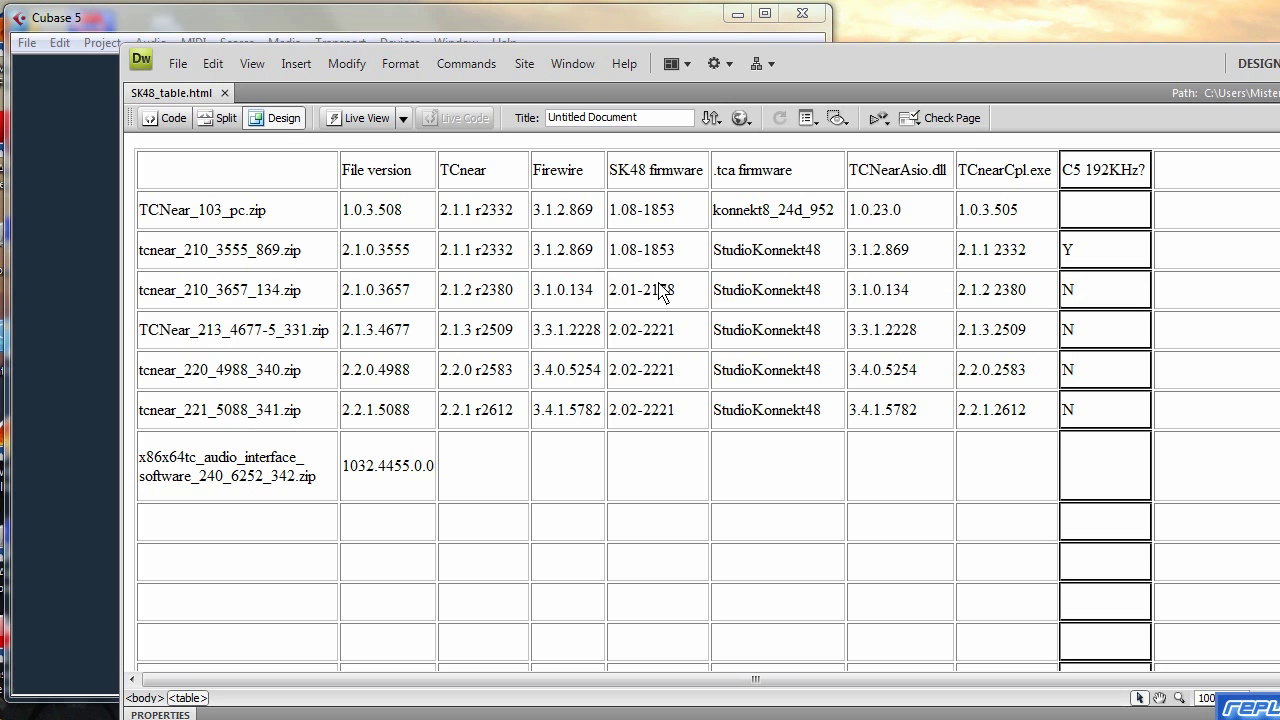
{"action": "left_click_drag", "start_coordinate": [681, 253], "coordinate": [606, 250]}
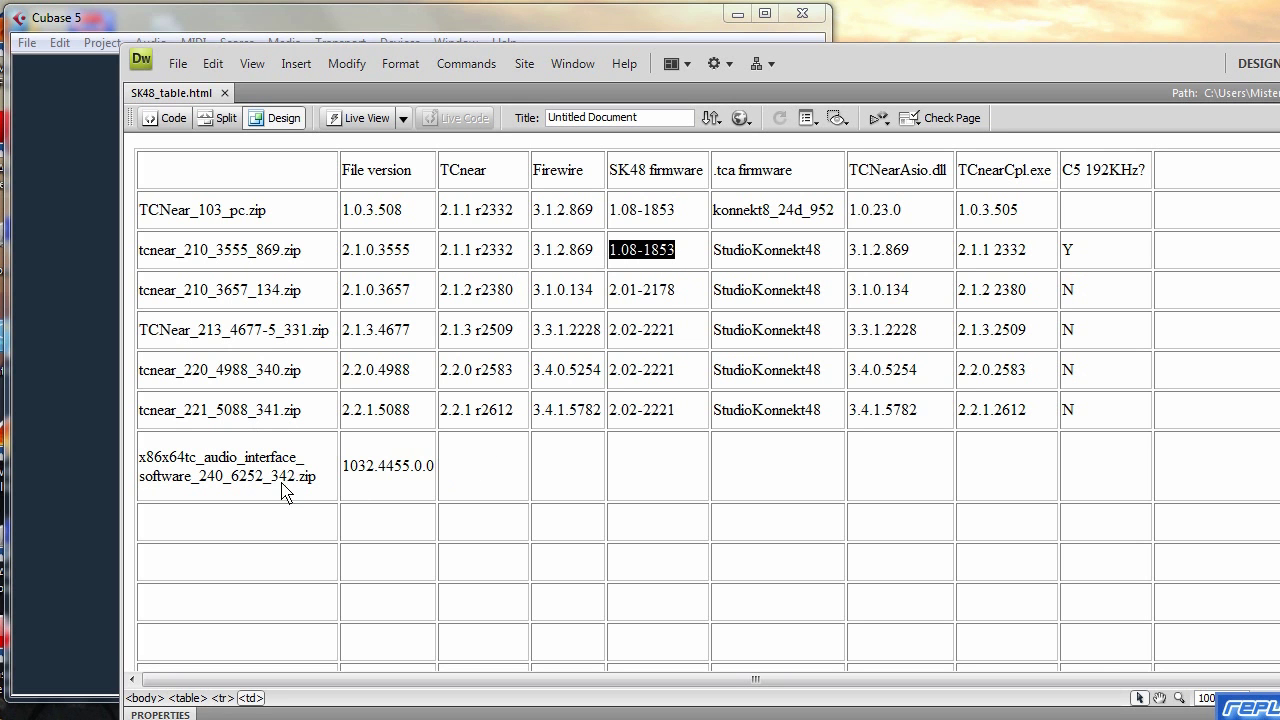
{"action": "left_click", "coordinate": [306, 420]}
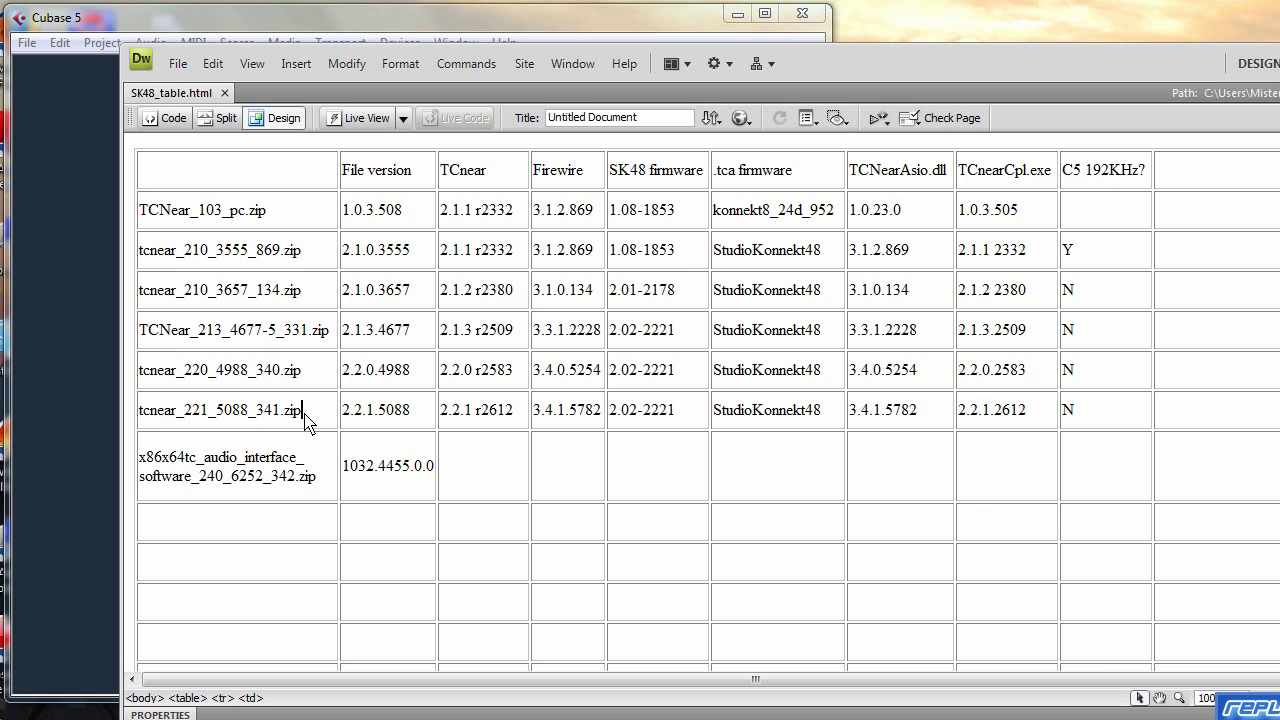
{"action": "left_click_drag", "start_coordinate": [306, 420], "coordinate": [118, 426]}
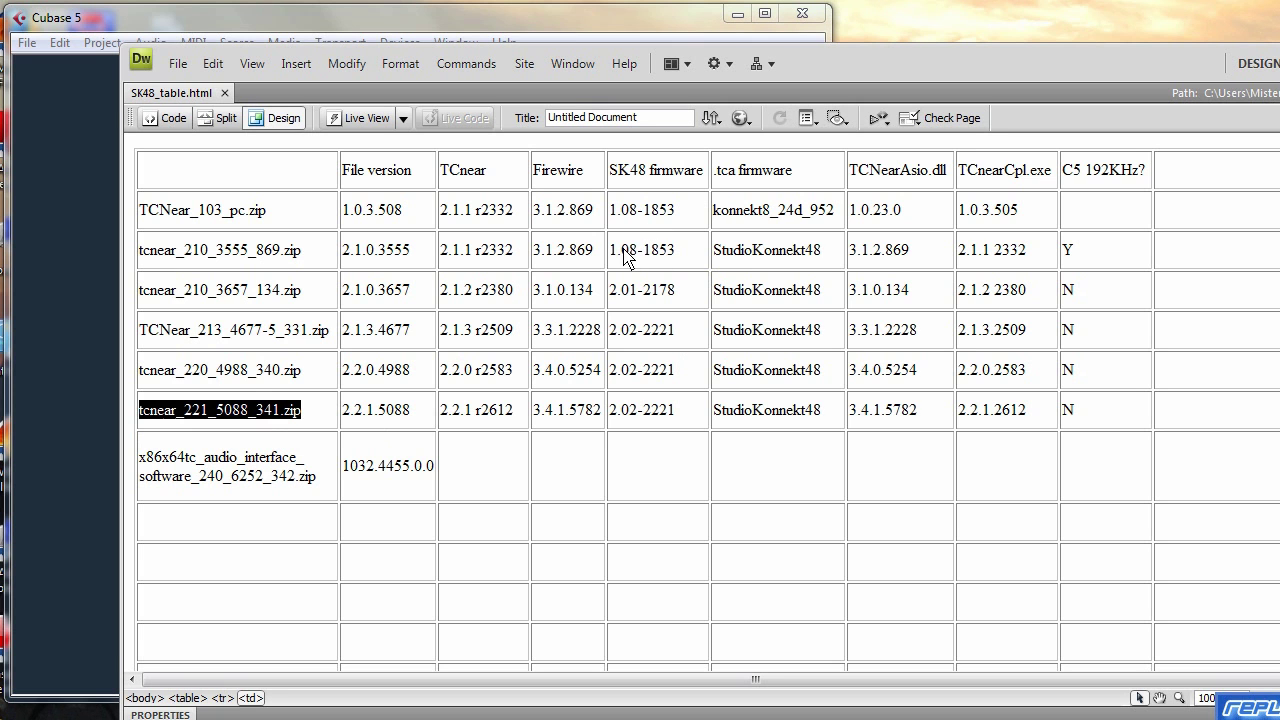
{"action": "left_click_drag", "start_coordinate": [609, 250], "coordinate": [700, 262]}
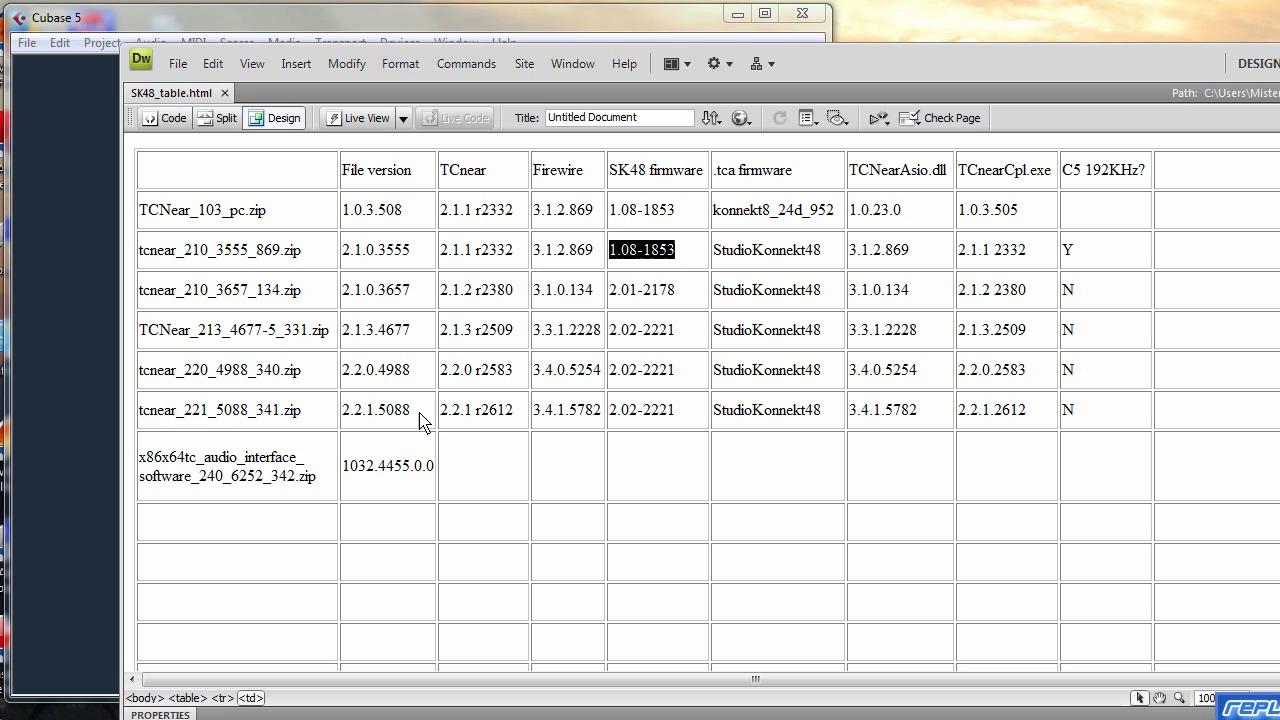
{"action": "left_click_drag", "start_coordinate": [426, 420], "coordinate": [327, 418]}
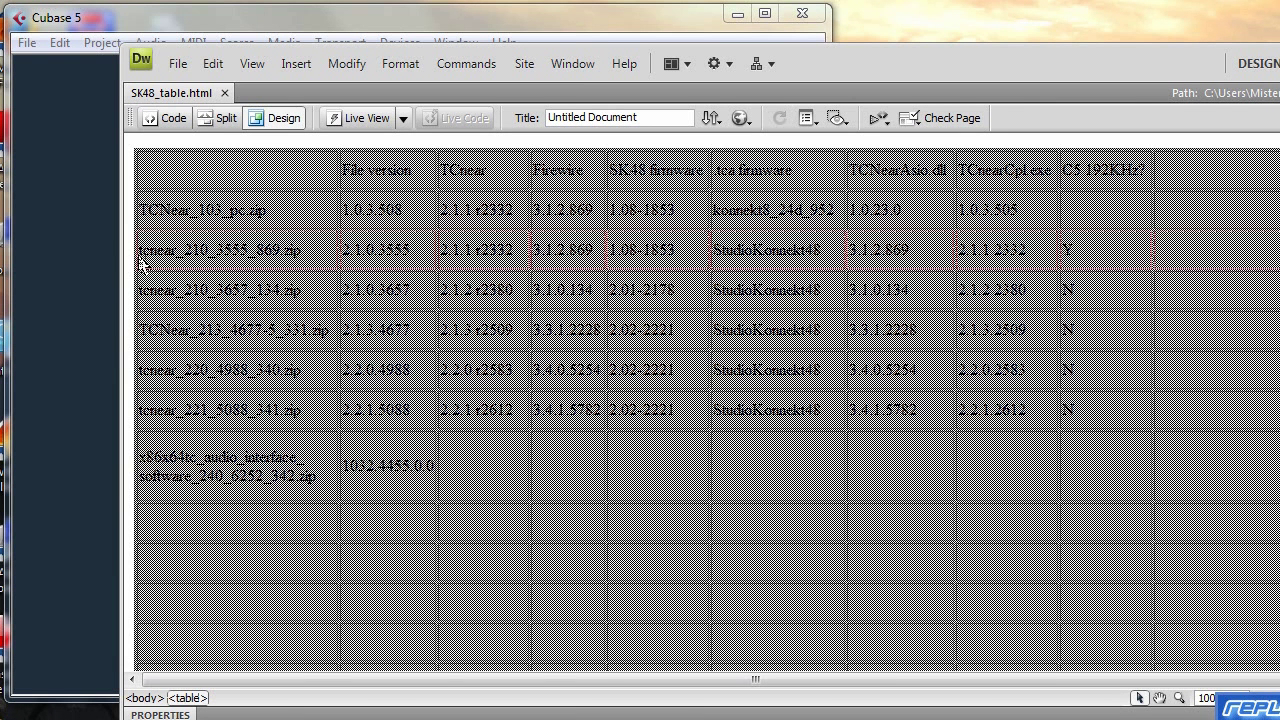
Select the tcnear_210_3555_869.zip row with its 1.08-1853 firmware, then minimize Dreamweaver
{"action": "left_click", "coordinate": [134, 262]}
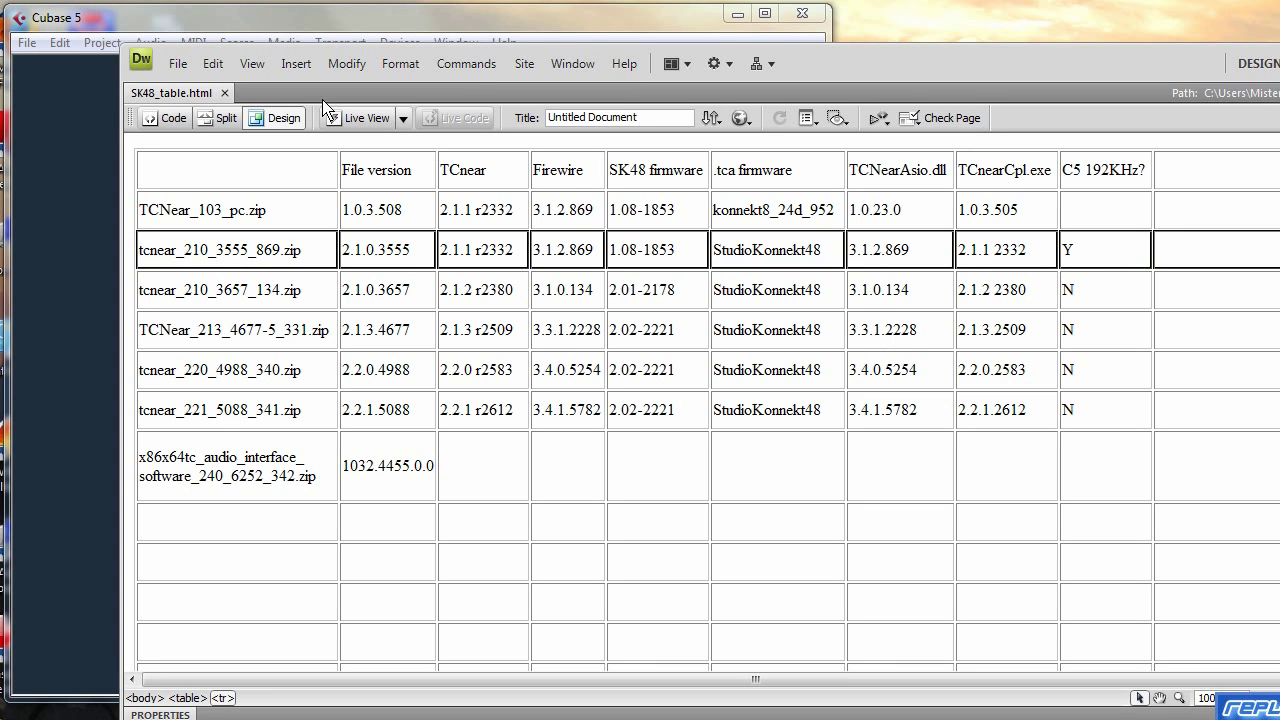
{"action": "left_click_drag", "start_coordinate": [672, 255], "coordinate": [604, 260]}
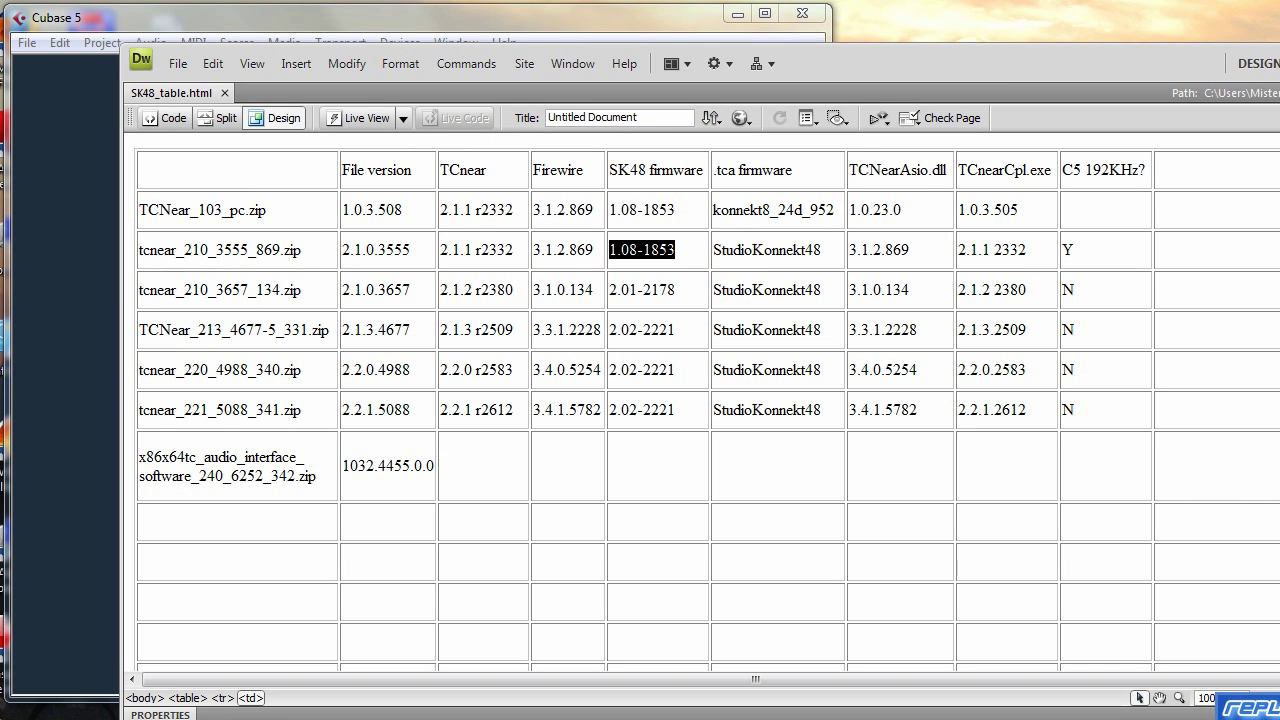
{"action": "key", "text": "super+Down"}
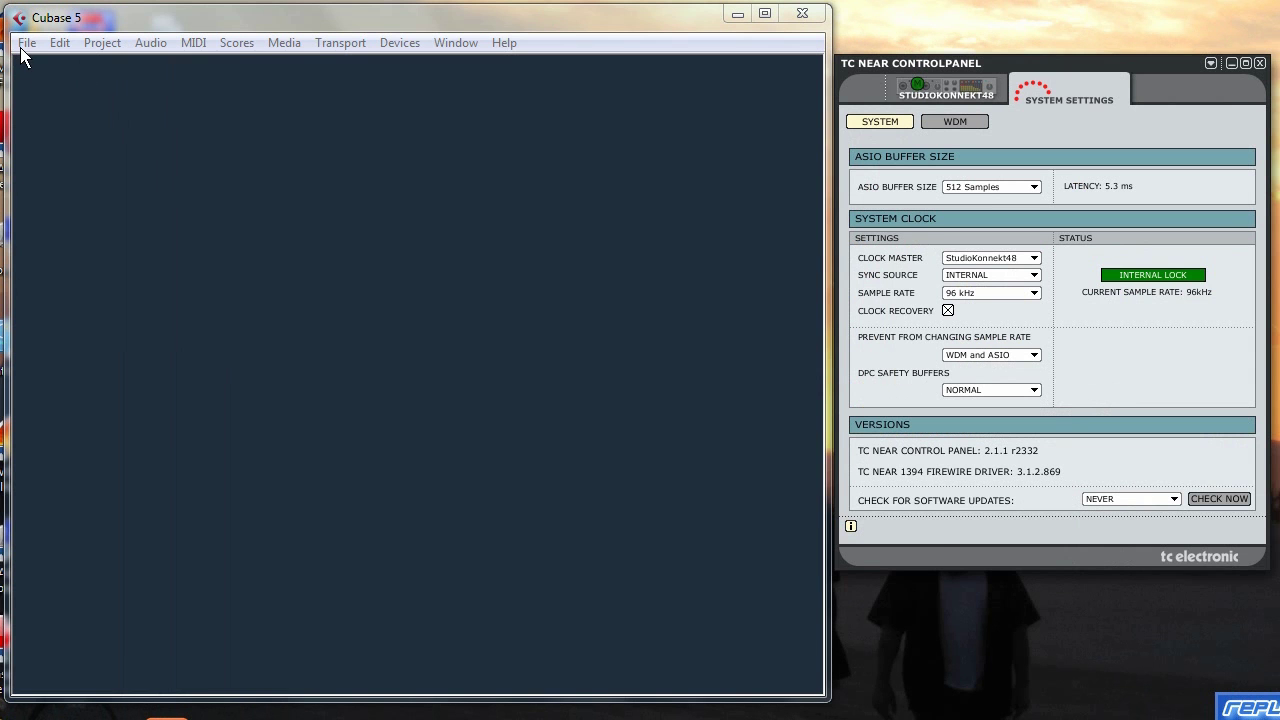
{"action": "left_click", "coordinate": [25, 43]}
{"action": "left_click", "coordinate": [42, 68]}
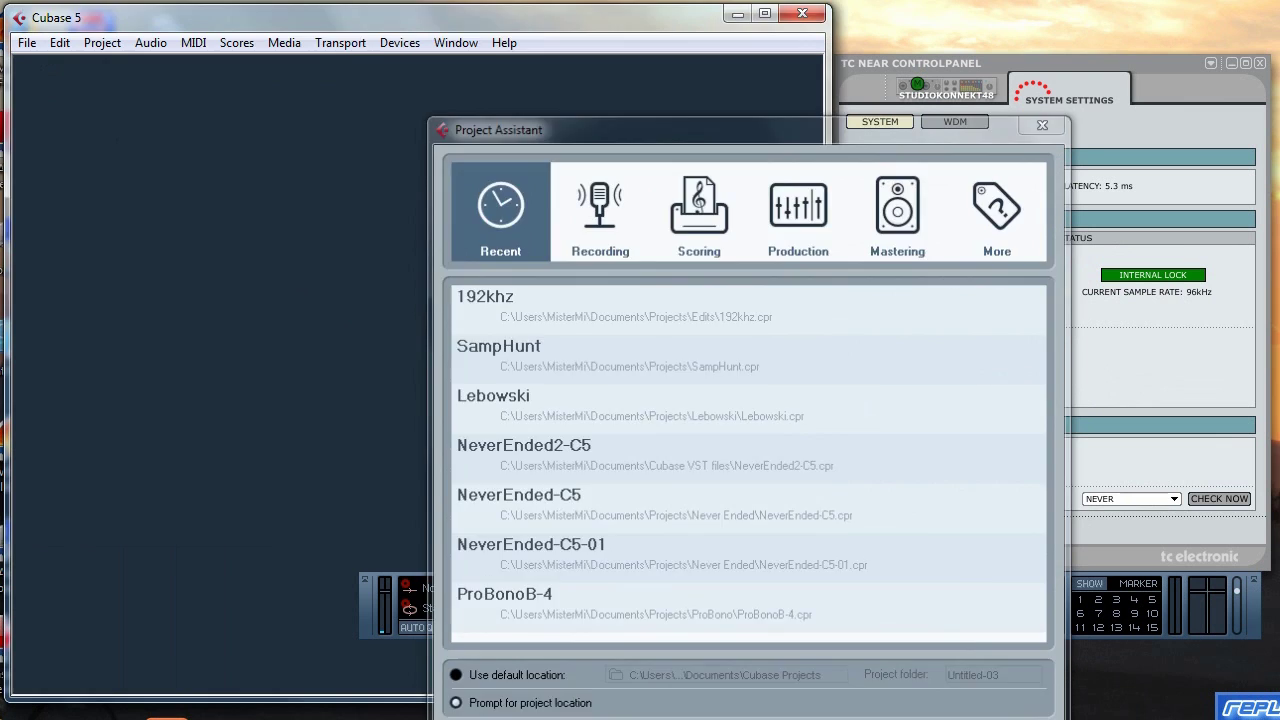
{"action": "key", "text": "Return"}
{"action": "left_click", "coordinate": [763, 587]}
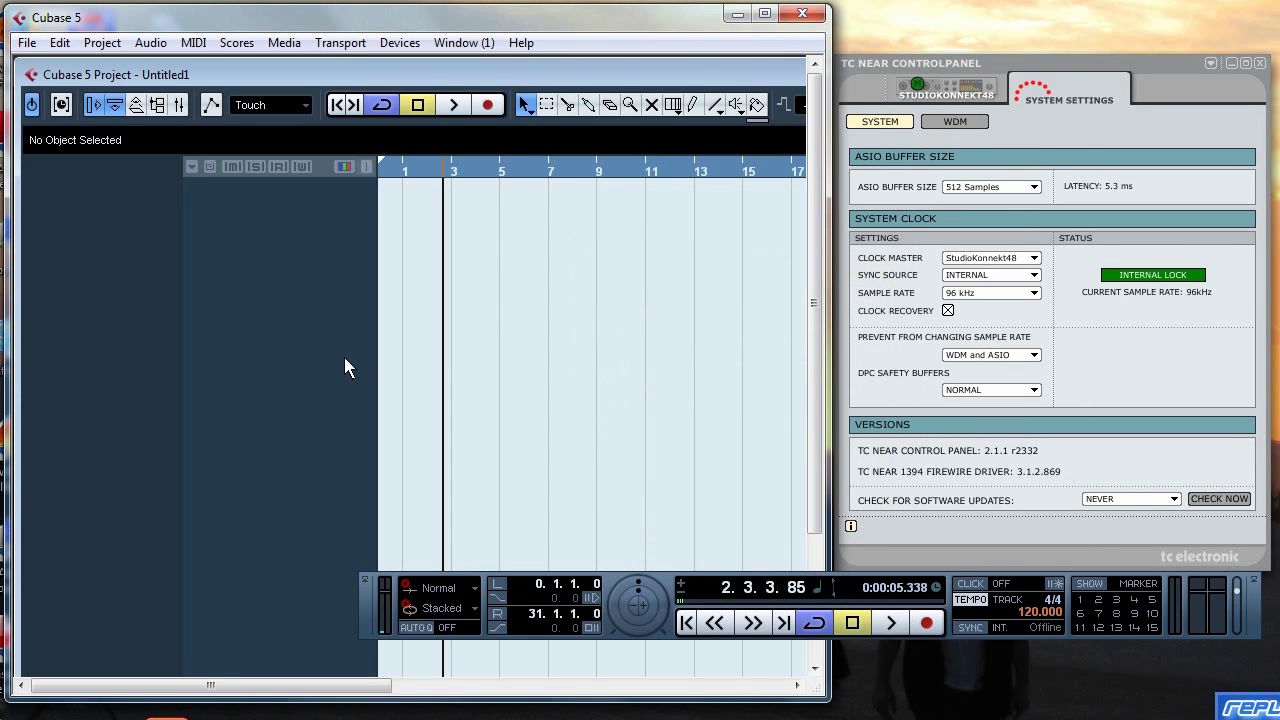
{"action": "left_click", "coordinate": [103, 45]}
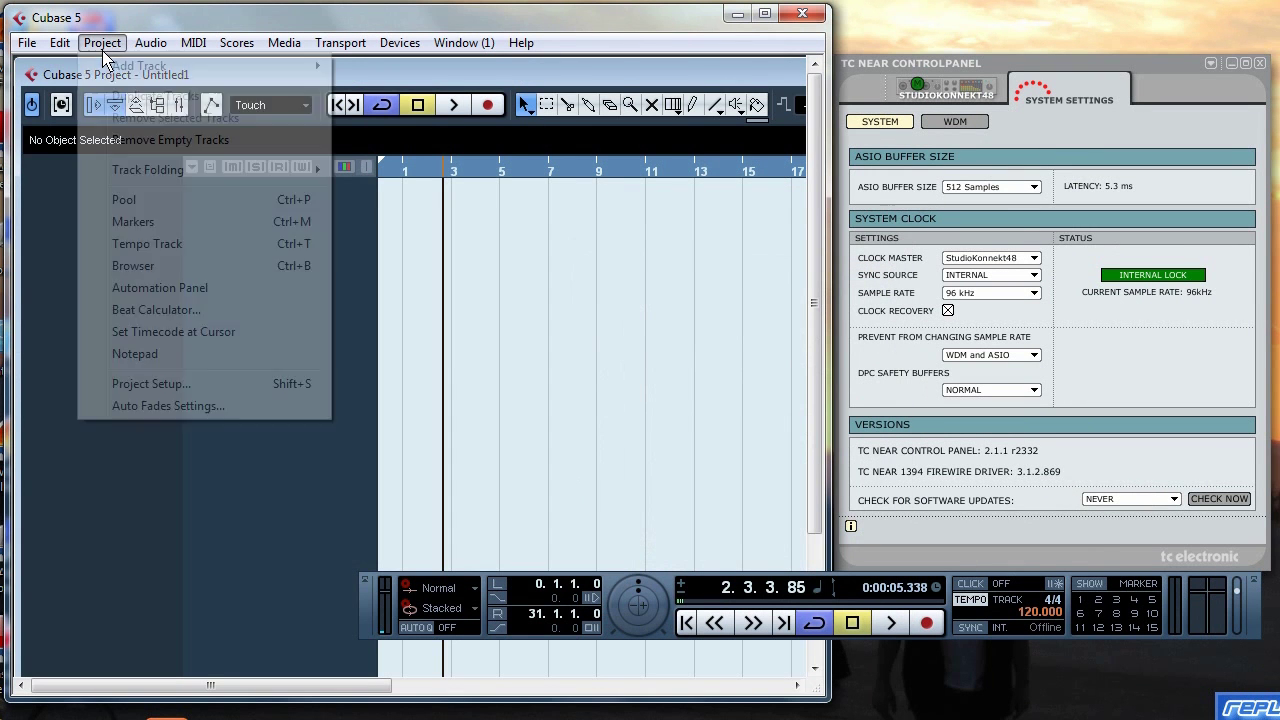
{"action": "left_click", "coordinate": [172, 384]}
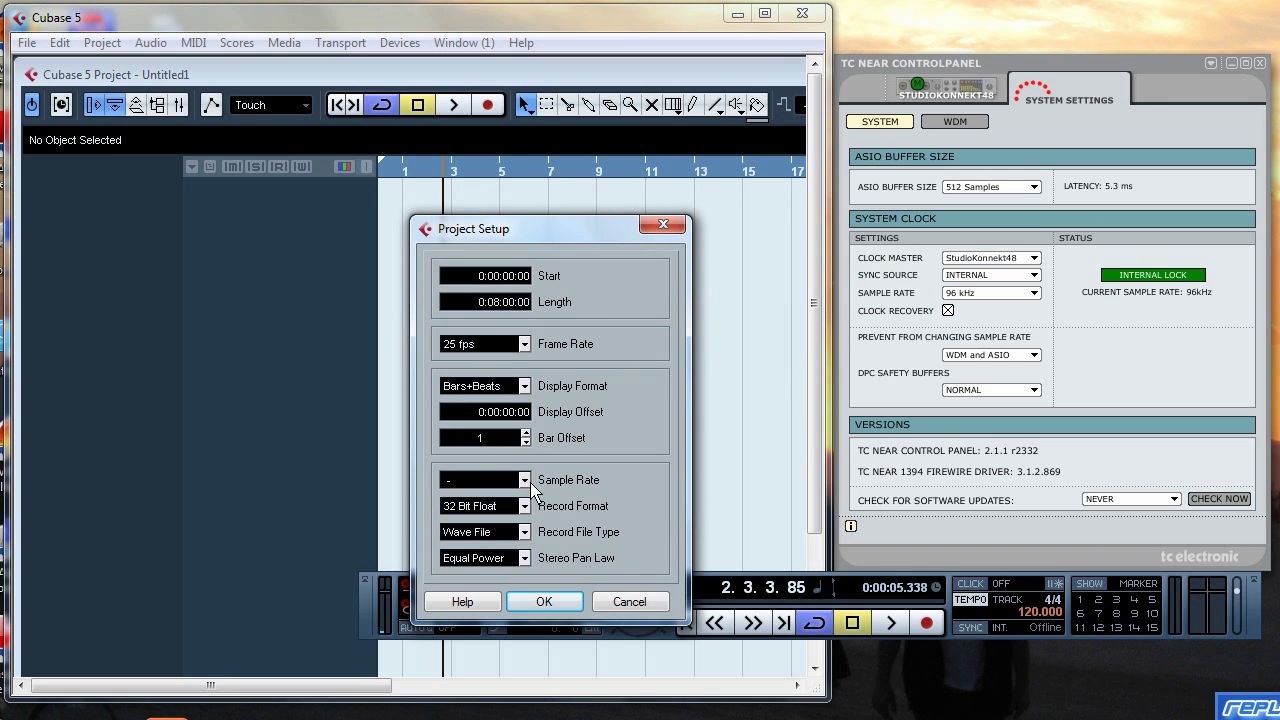
{"action": "left_click", "coordinate": [633, 605]}
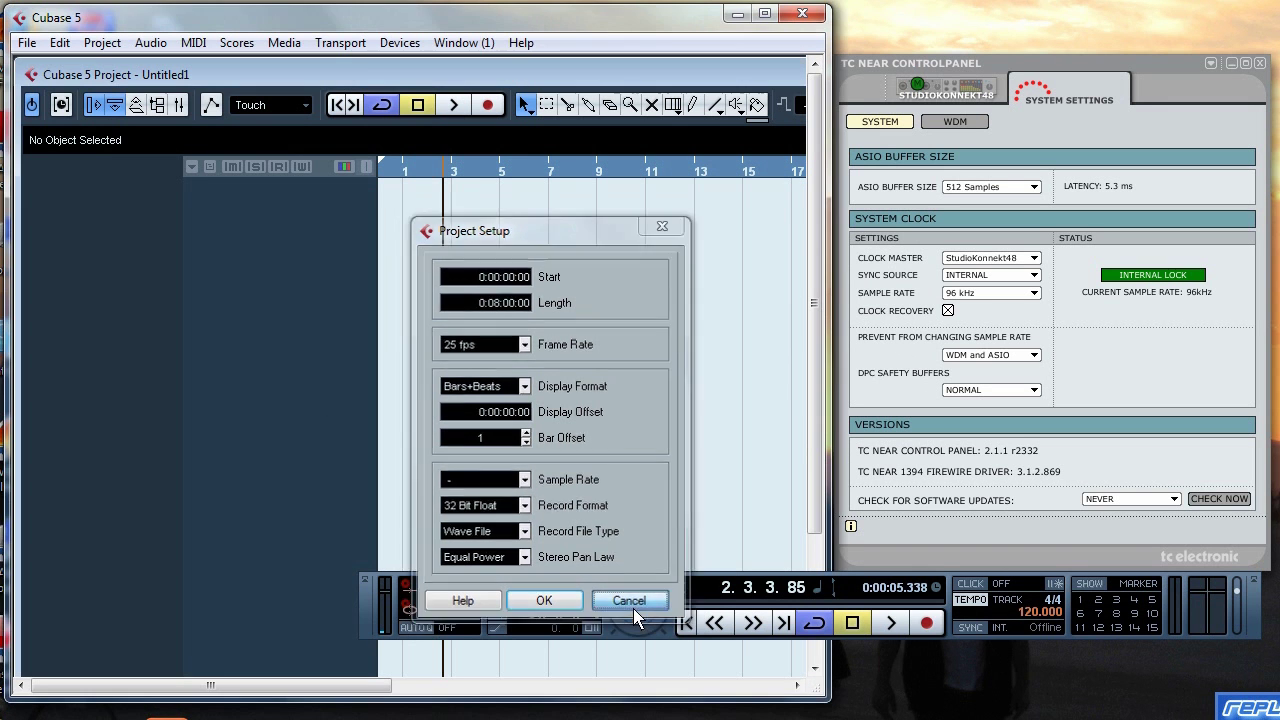
Set the interface sample rate to 44.1 kHz and check Cubase's Project Setup without changes
{"action": "left_click", "coordinate": [1035, 296]}
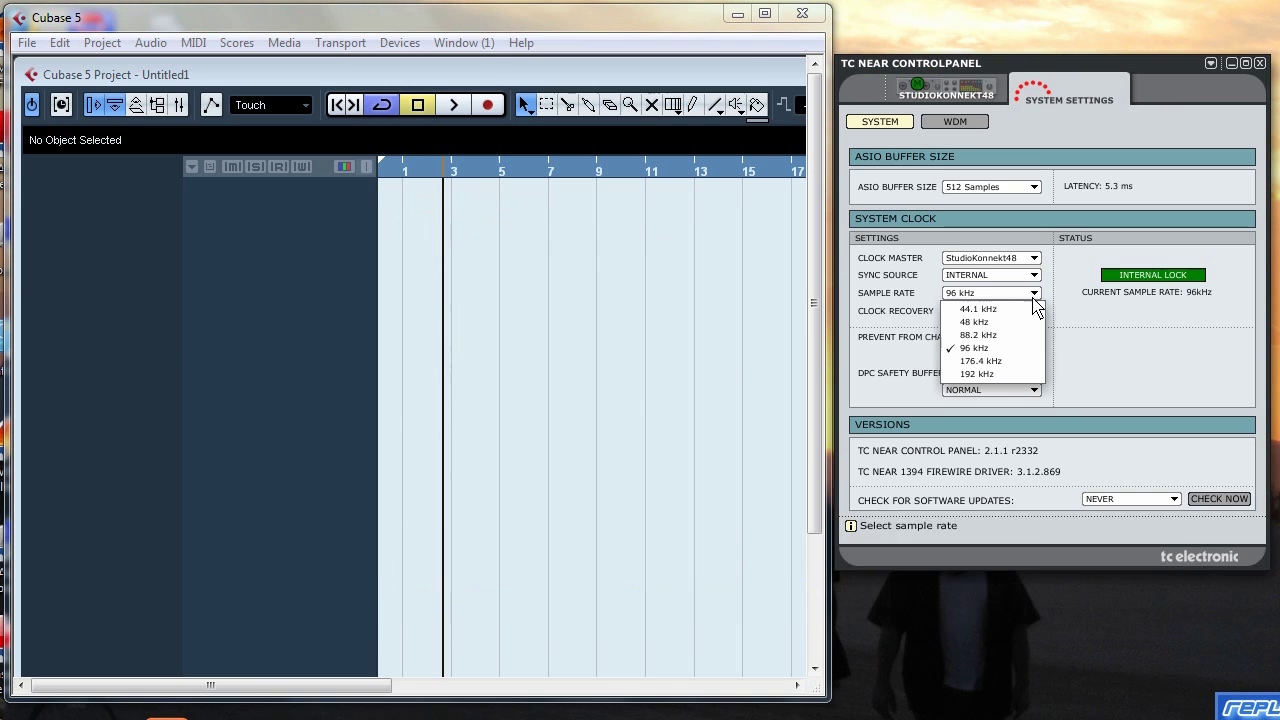
{"action": "left_click", "coordinate": [1012, 309]}
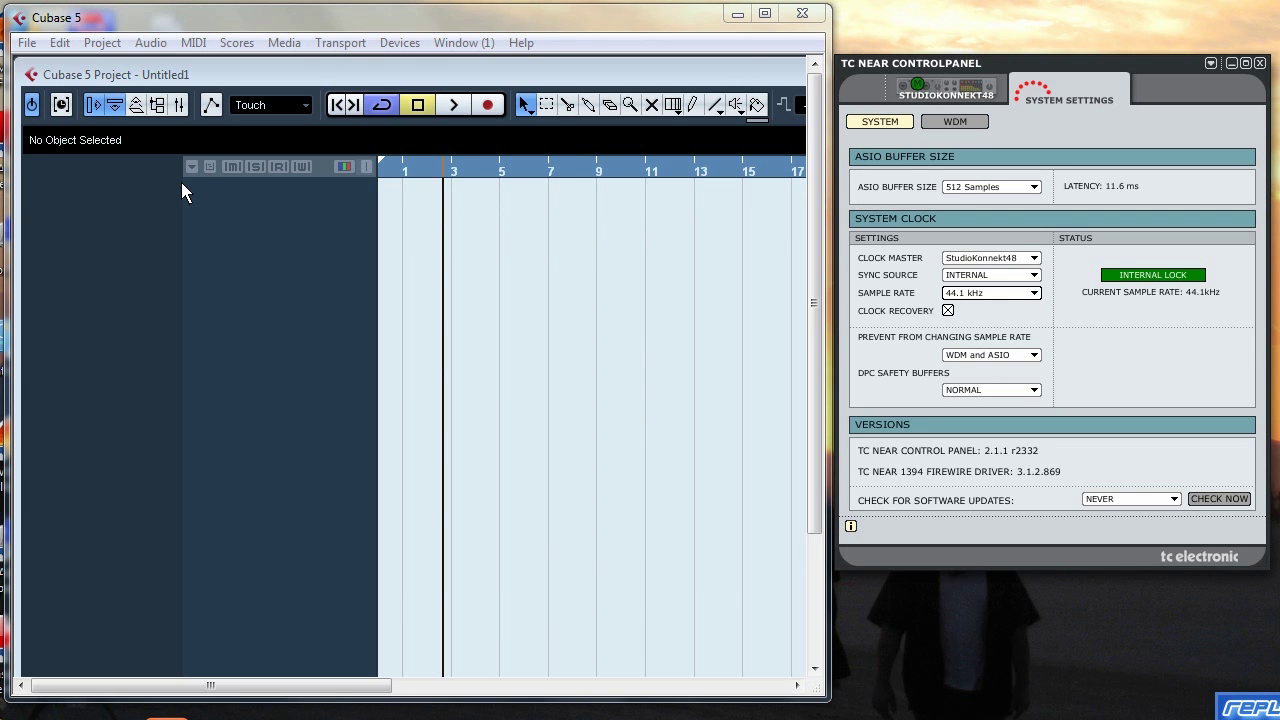
{"action": "left_click", "coordinate": [182, 185]}
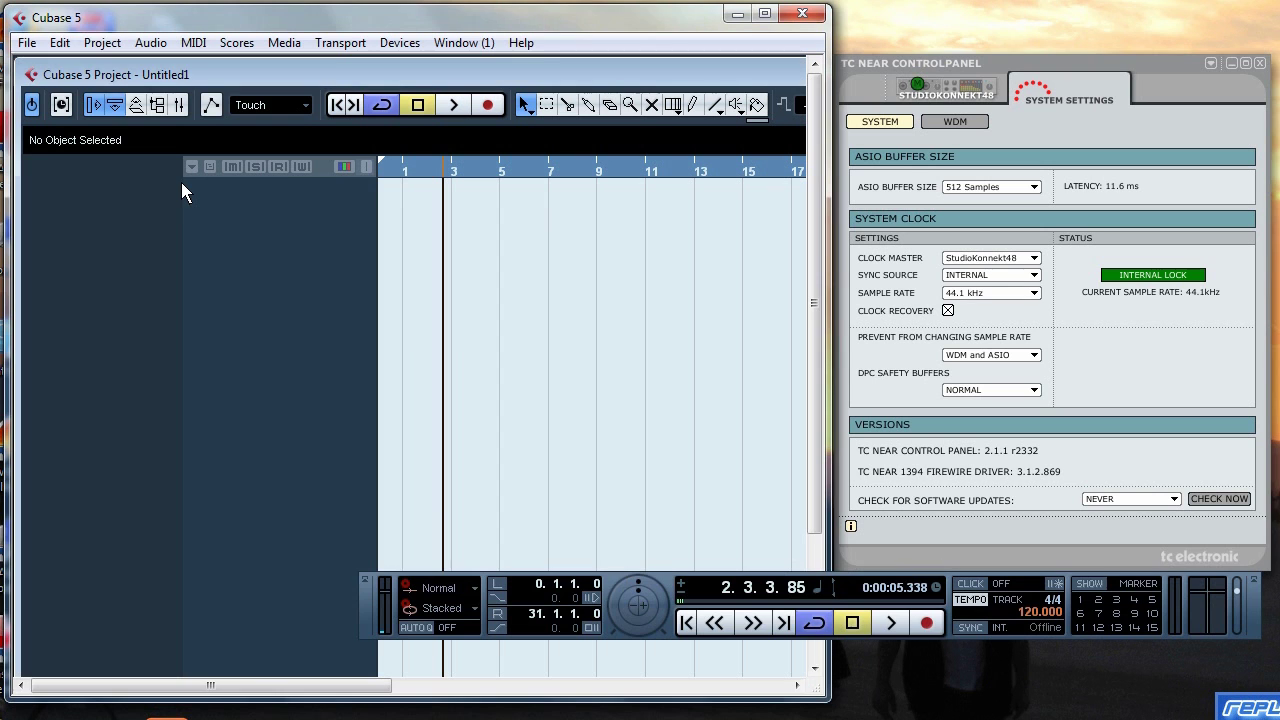
{"action": "left_click", "coordinate": [102, 43]}
{"action": "left_click", "coordinate": [236, 386]}
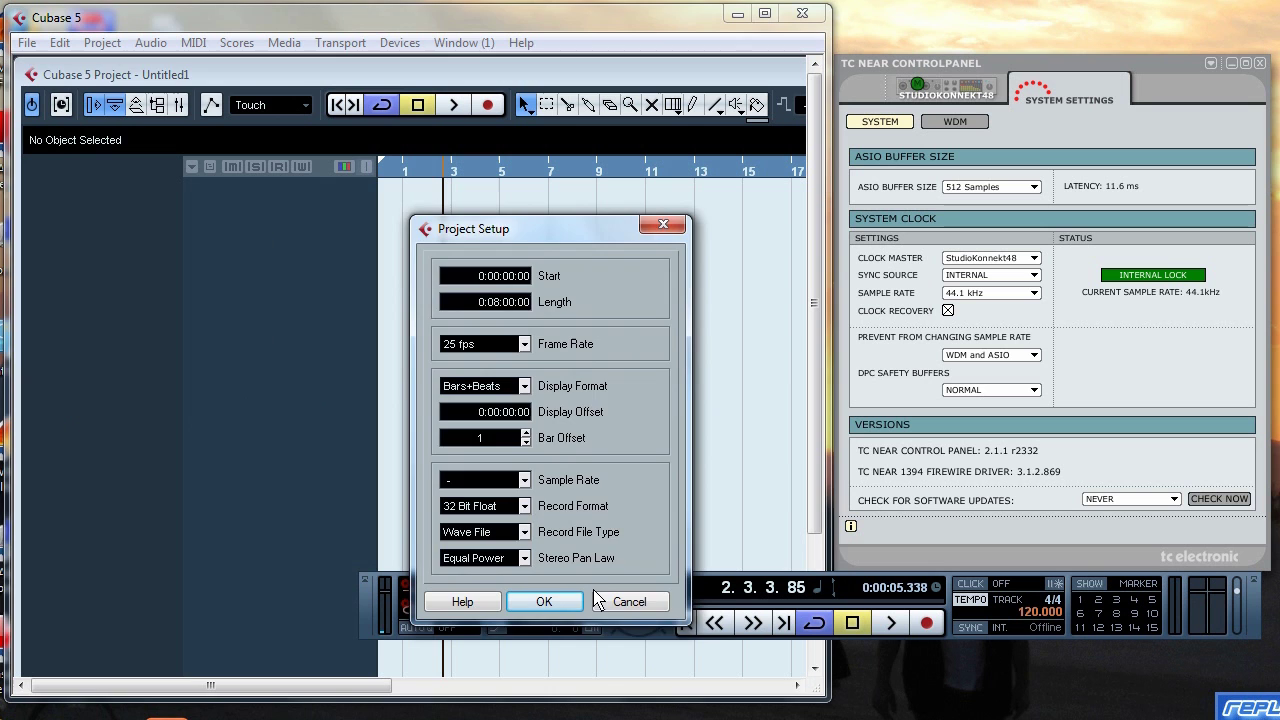
{"action": "left_click", "coordinate": [638, 604]}
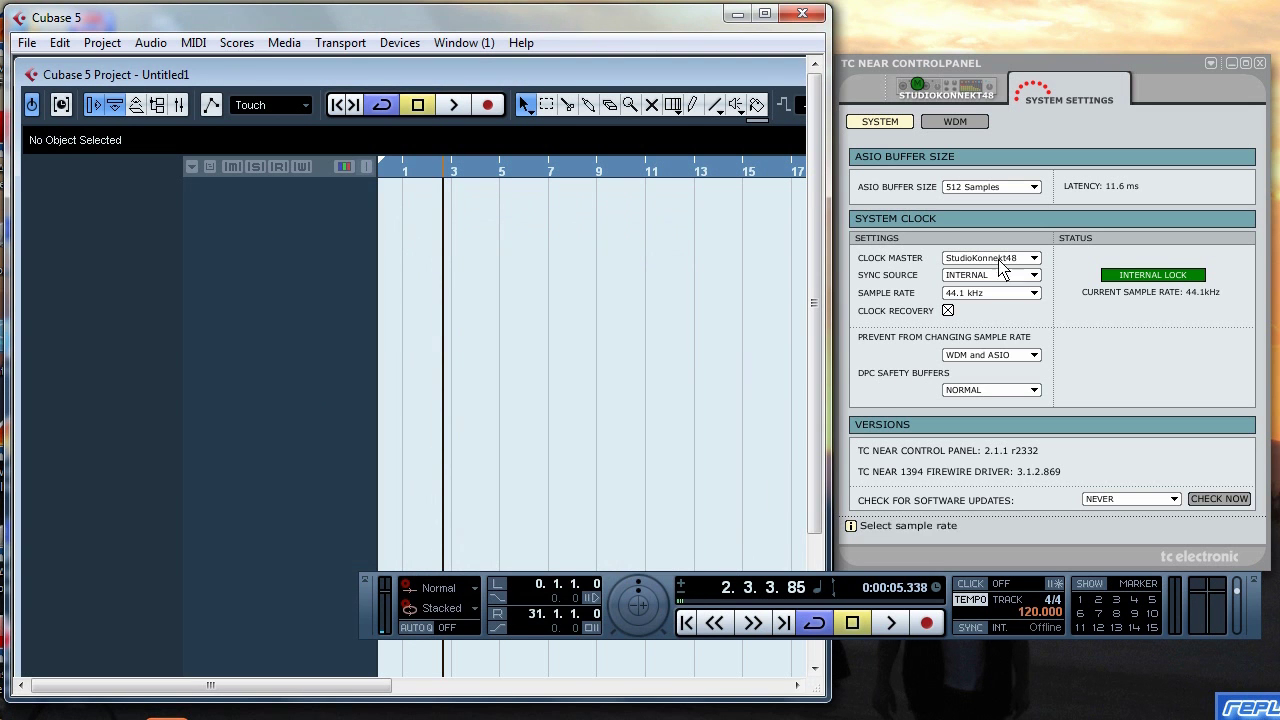
Reselect 44.1 kHz and acknowledge Cubase's notice that the rate changed to 44100 Hz
{"action": "left_click", "coordinate": [1034, 294]}
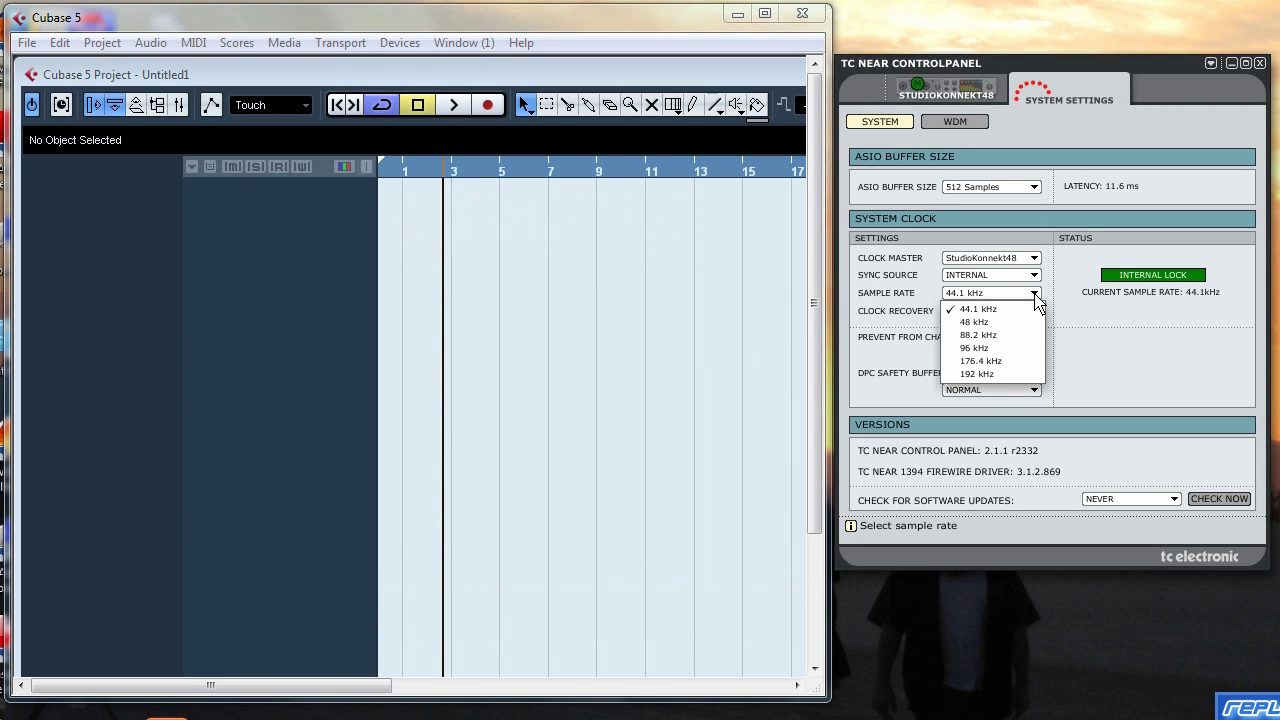
{"action": "left_click", "coordinate": [1030, 309]}
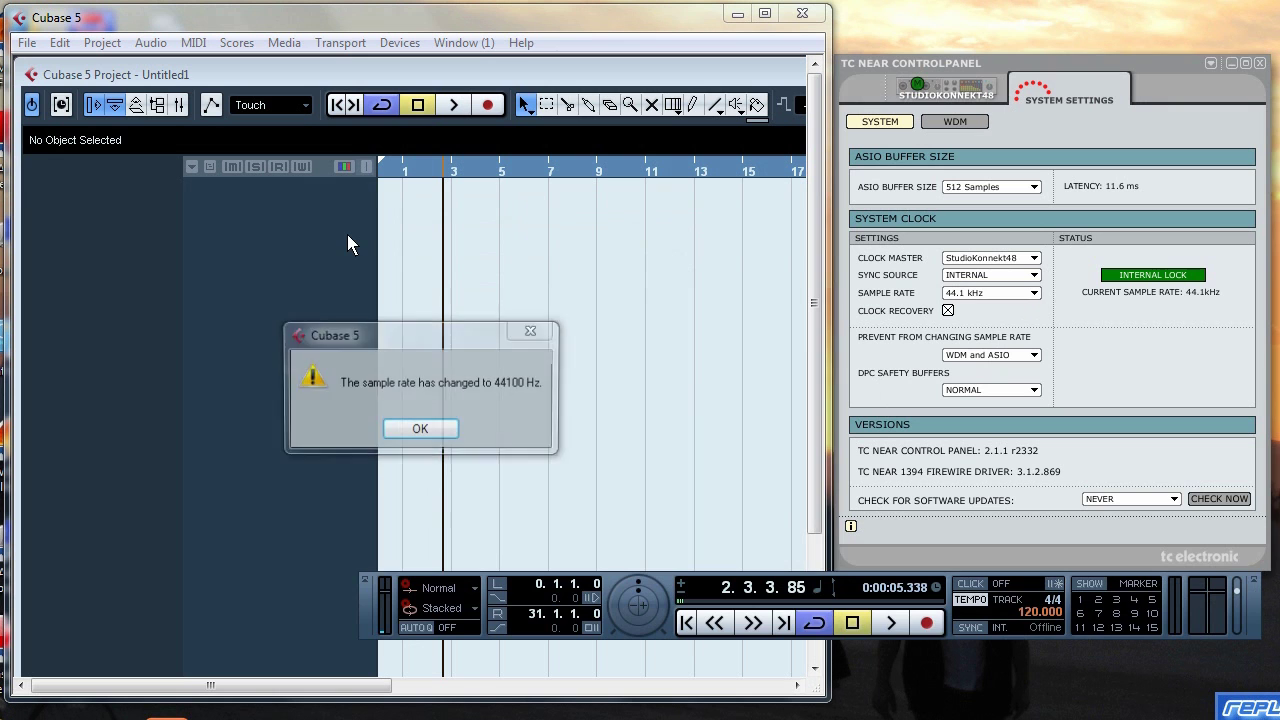
{"action": "left_click", "coordinate": [434, 429]}
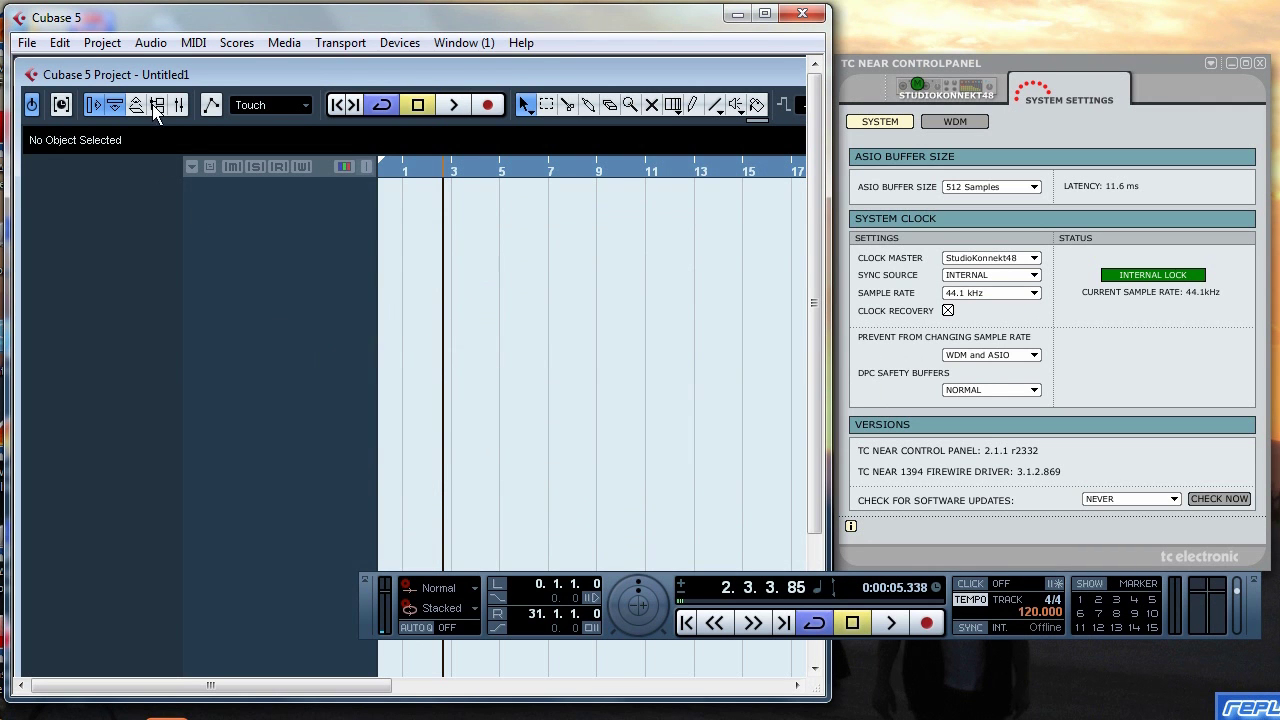
{"action": "left_click", "coordinate": [102, 42]}
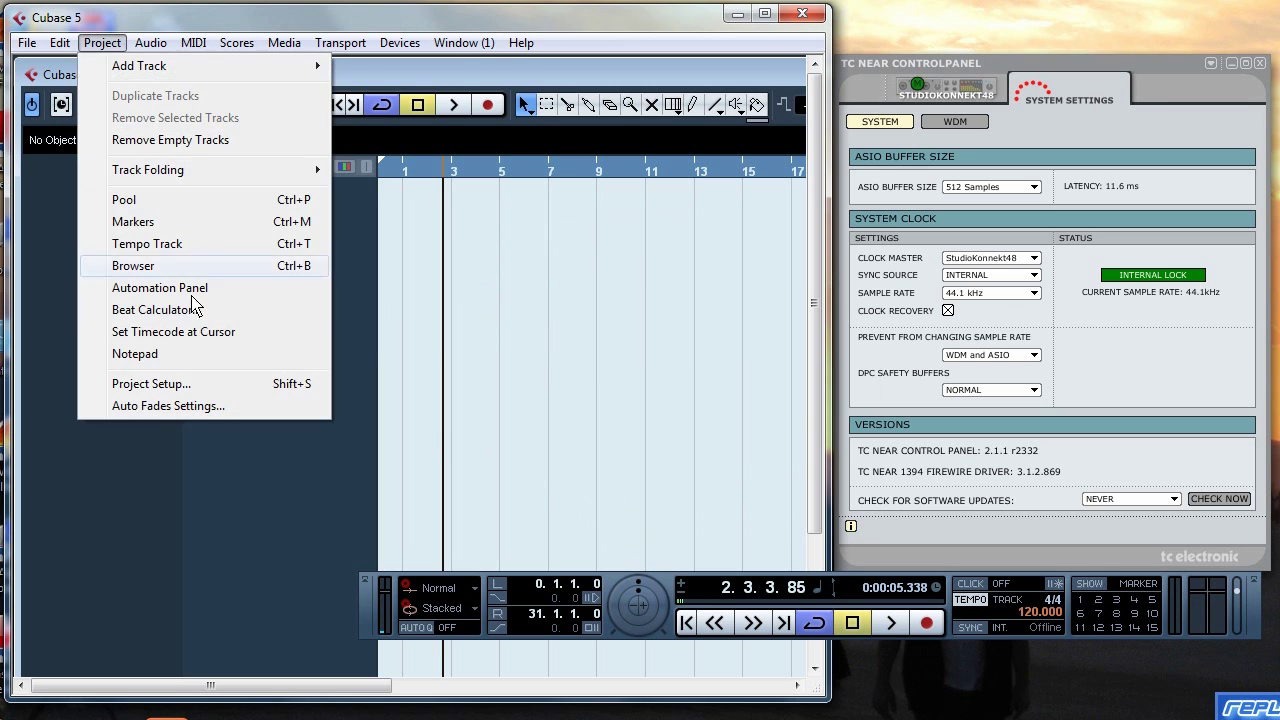
{"action": "left_click", "coordinate": [232, 388]}
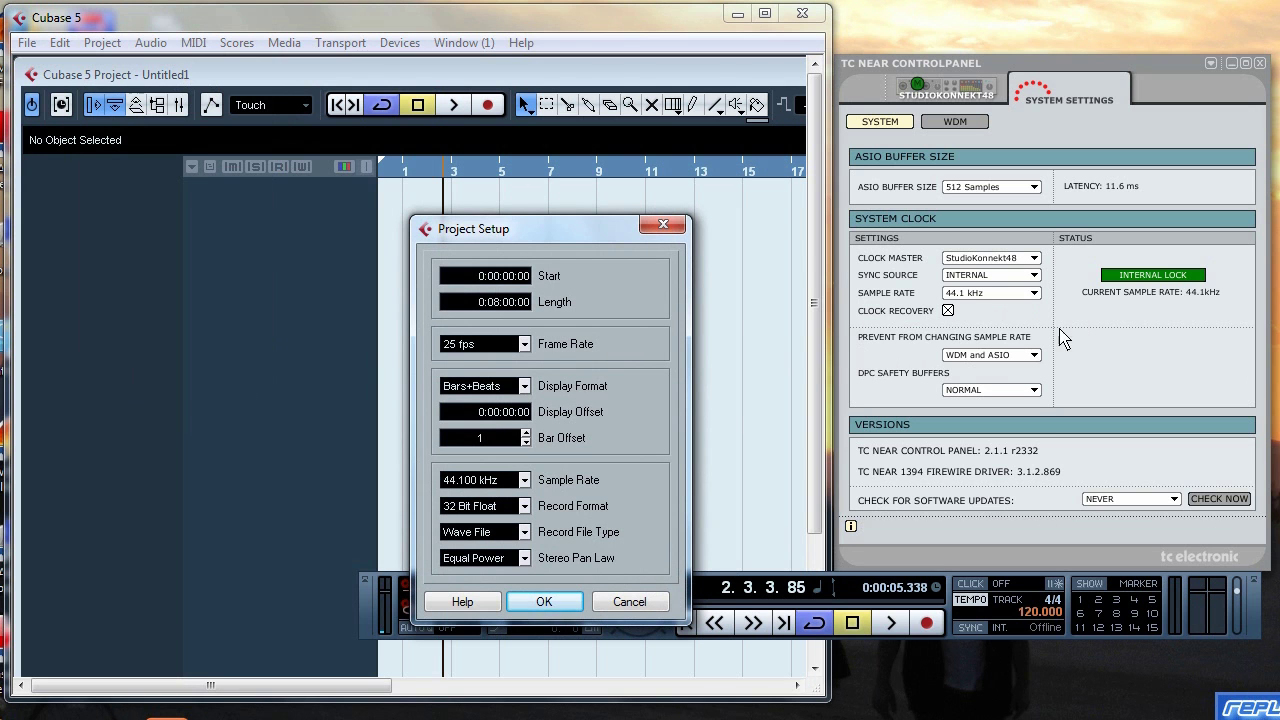
{"action": "left_click", "coordinate": [629, 602]}
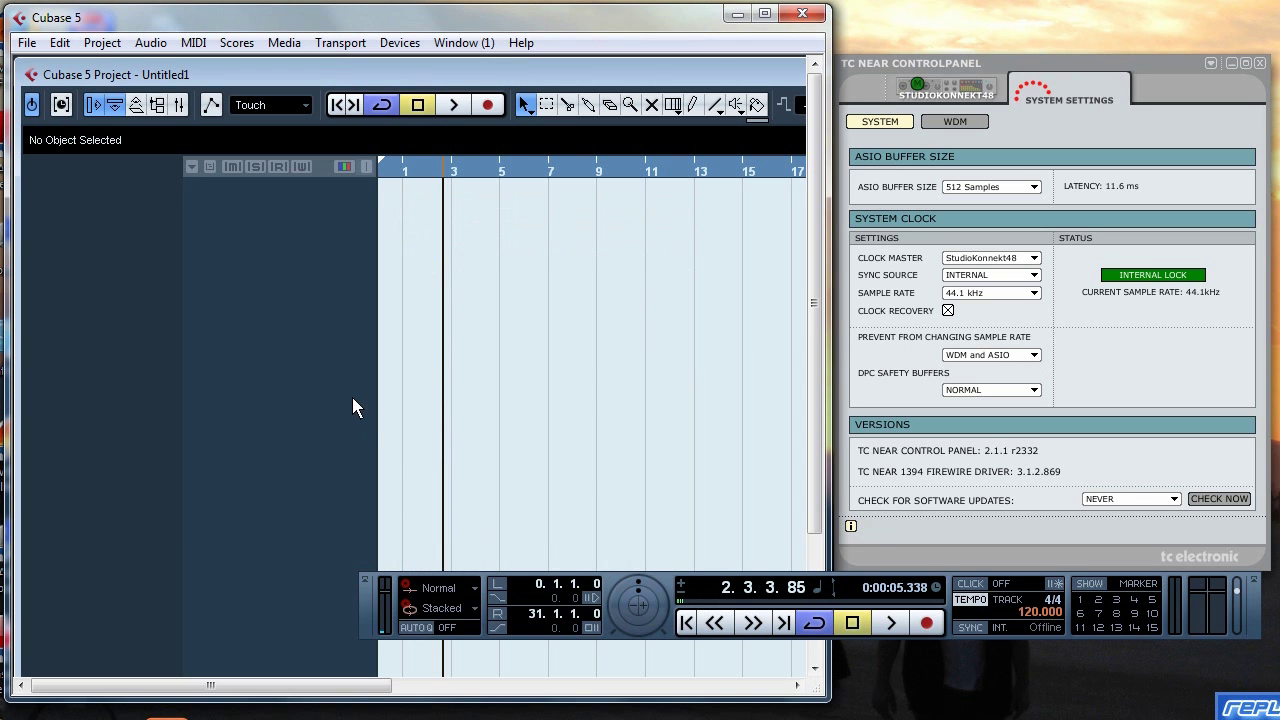
Add one stereo audio track, Audio 01, from the track list's context menu
{"action": "right_click", "coordinate": [290, 231]}
{"action": "left_click", "coordinate": [318, 233]}
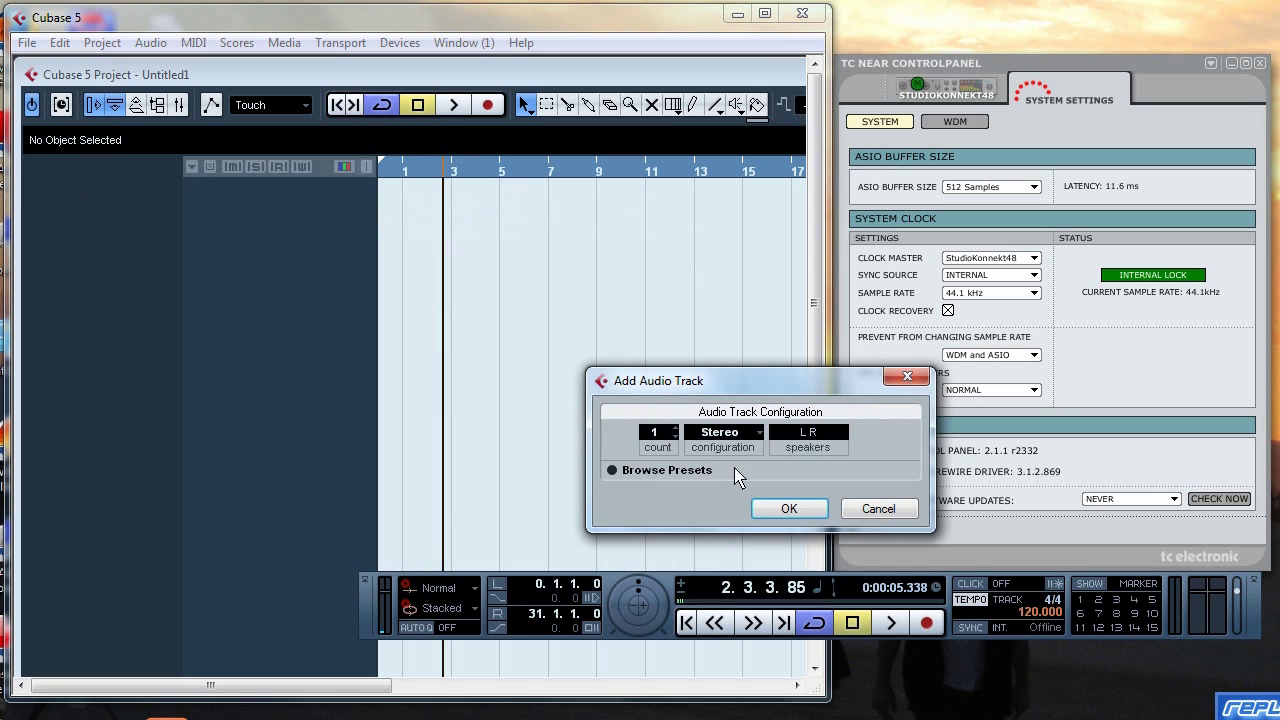
{"action": "left_click", "coordinate": [790, 508]}
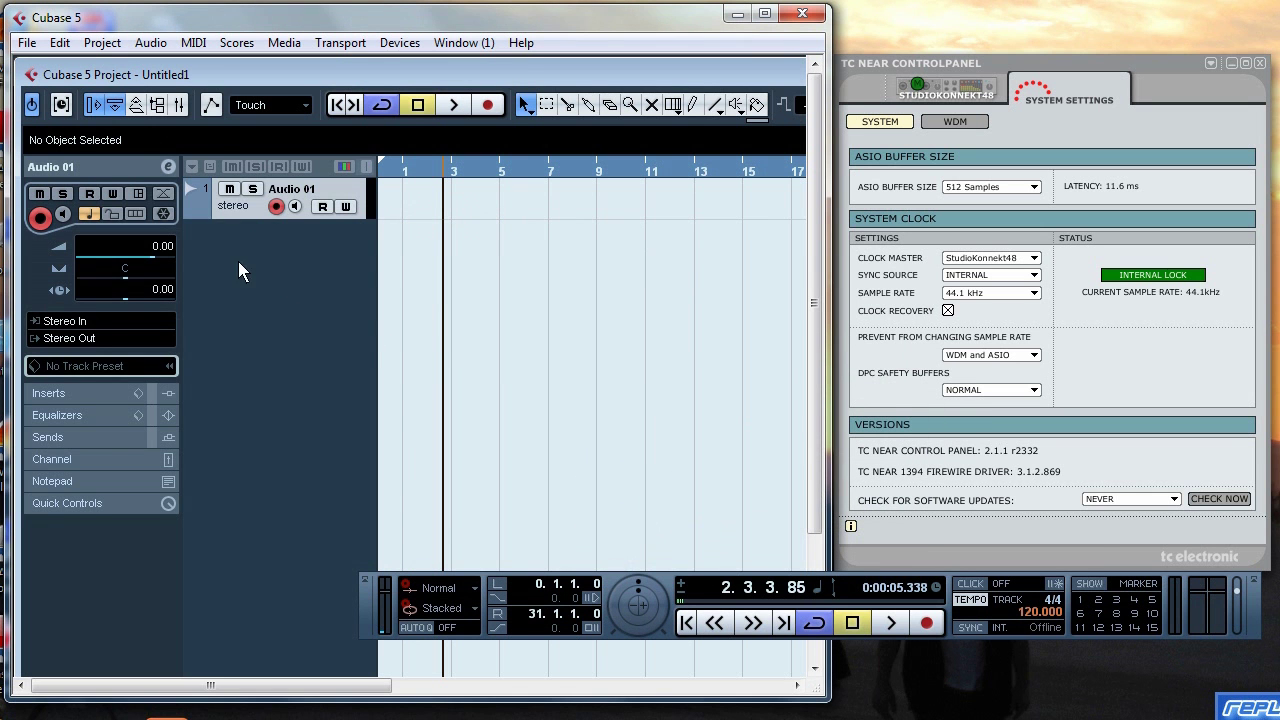
Check Project Setup shows 44.100 kHz and cancel without changes
{"action": "left_click", "coordinate": [102, 42]}
{"action": "left_click", "coordinate": [190, 382]}
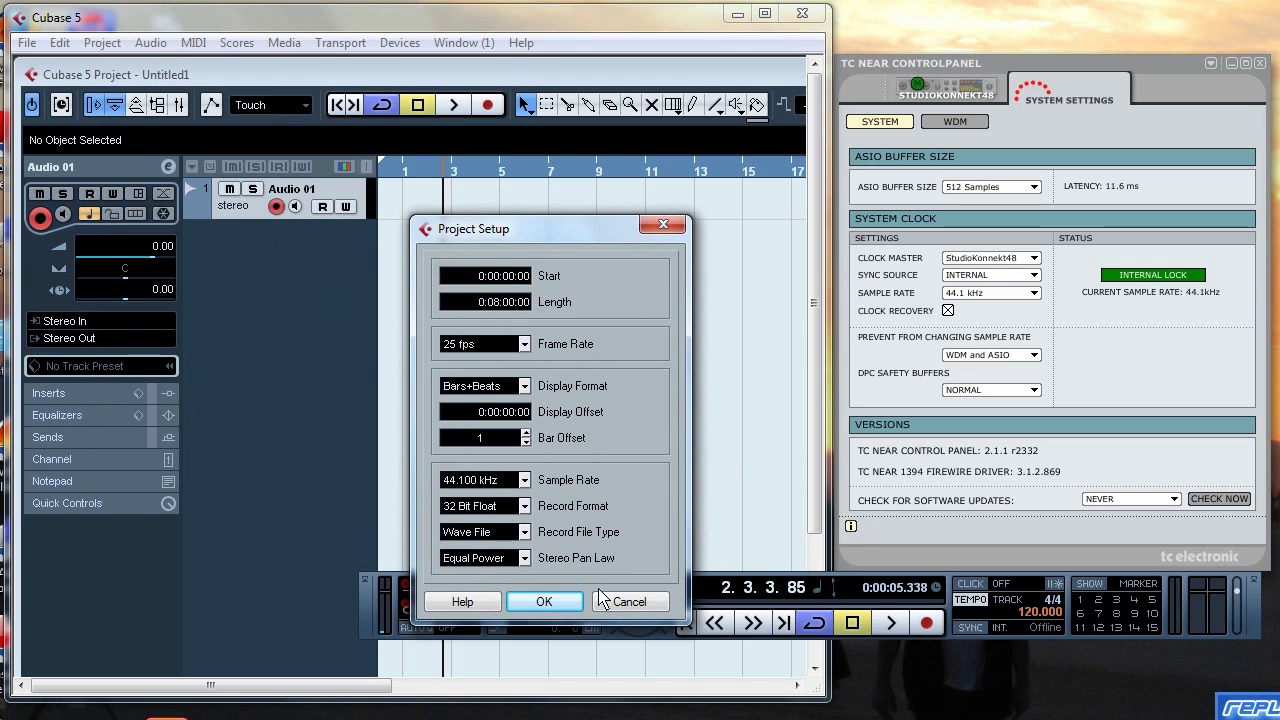
{"action": "left_click", "coordinate": [628, 601]}
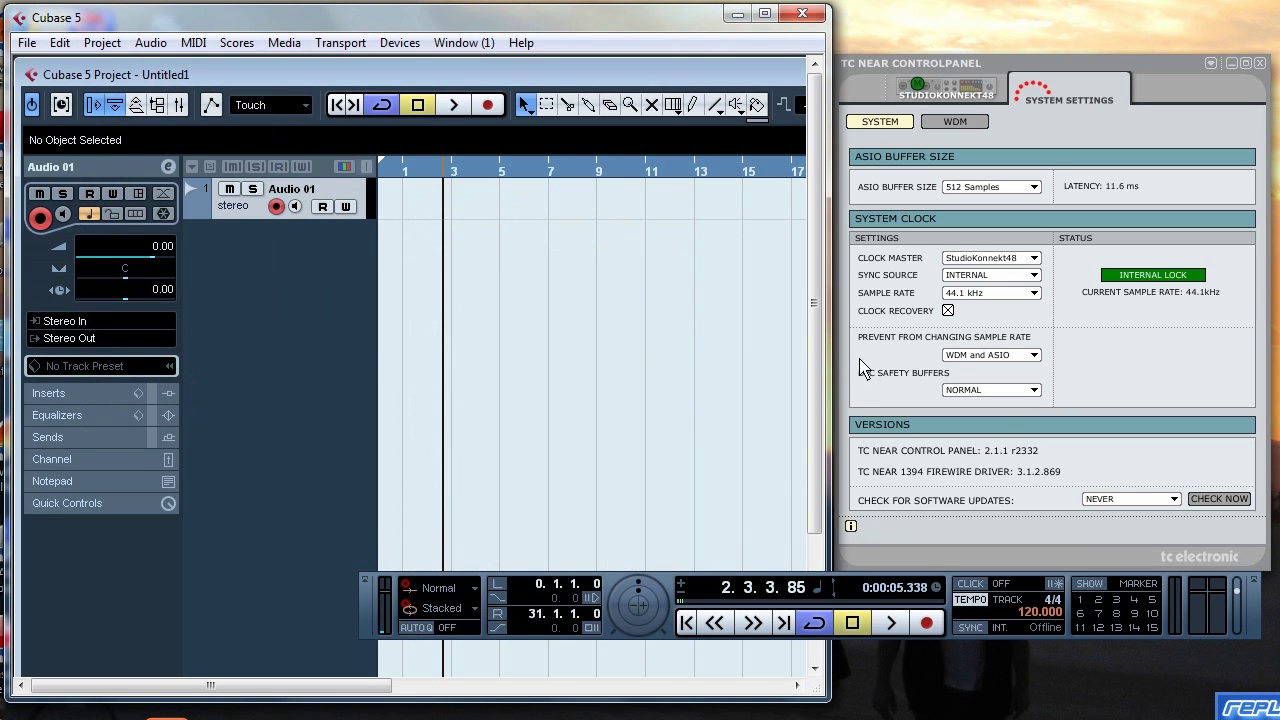
Choose 192 kHz in the TC Near Sample Rate list and acknowledge Cubase's 192000 Hz notice
{"action": "left_click", "coordinate": [995, 292]}
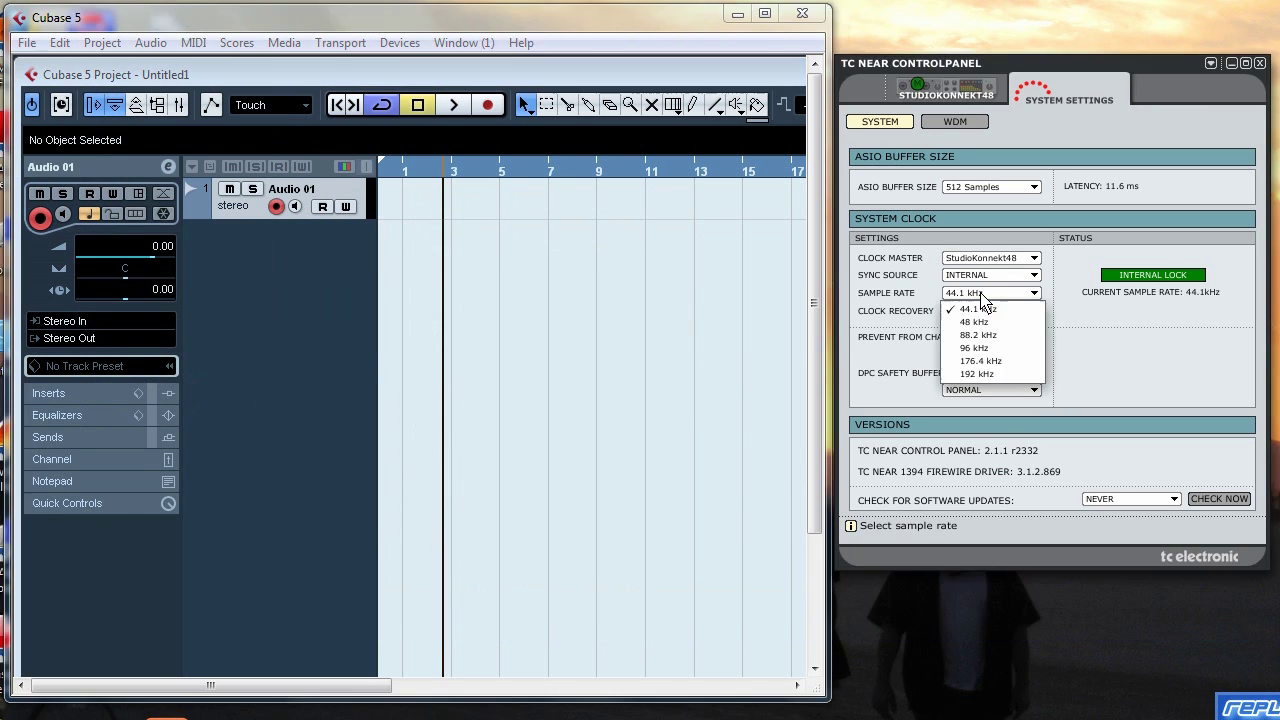
{"action": "left_click", "coordinate": [976, 373]}
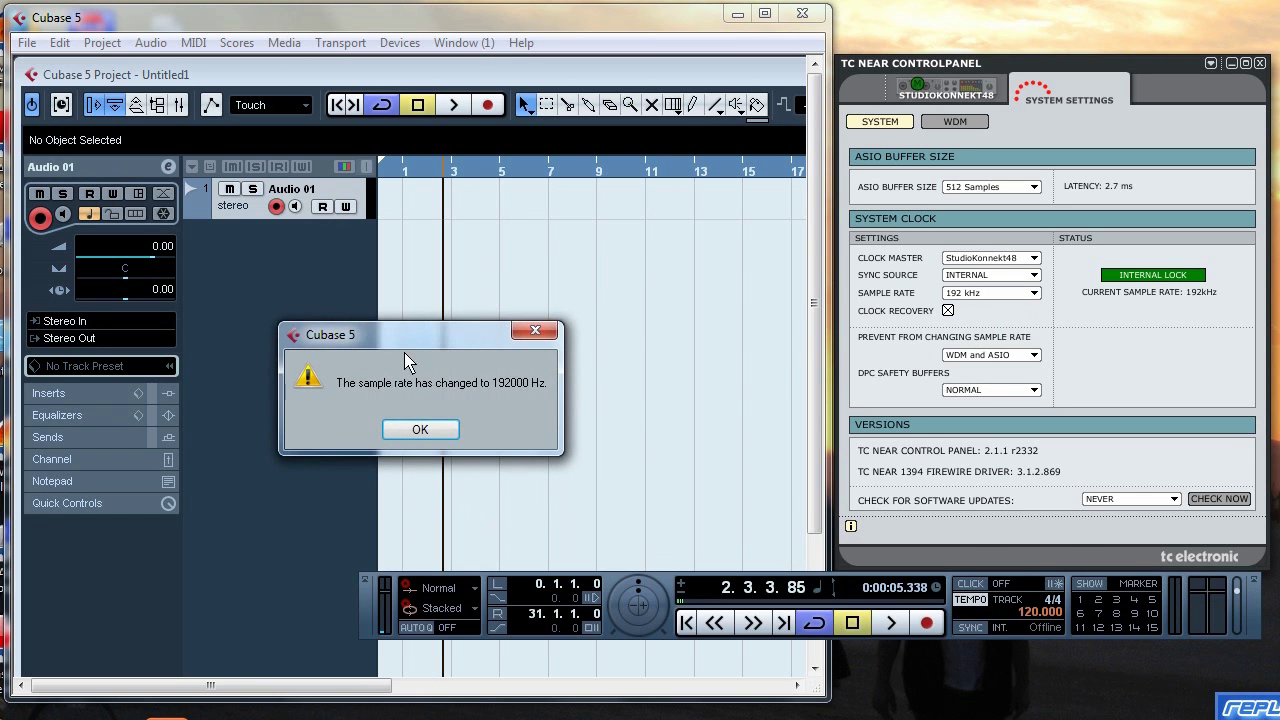
{"action": "left_click", "coordinate": [419, 438]}
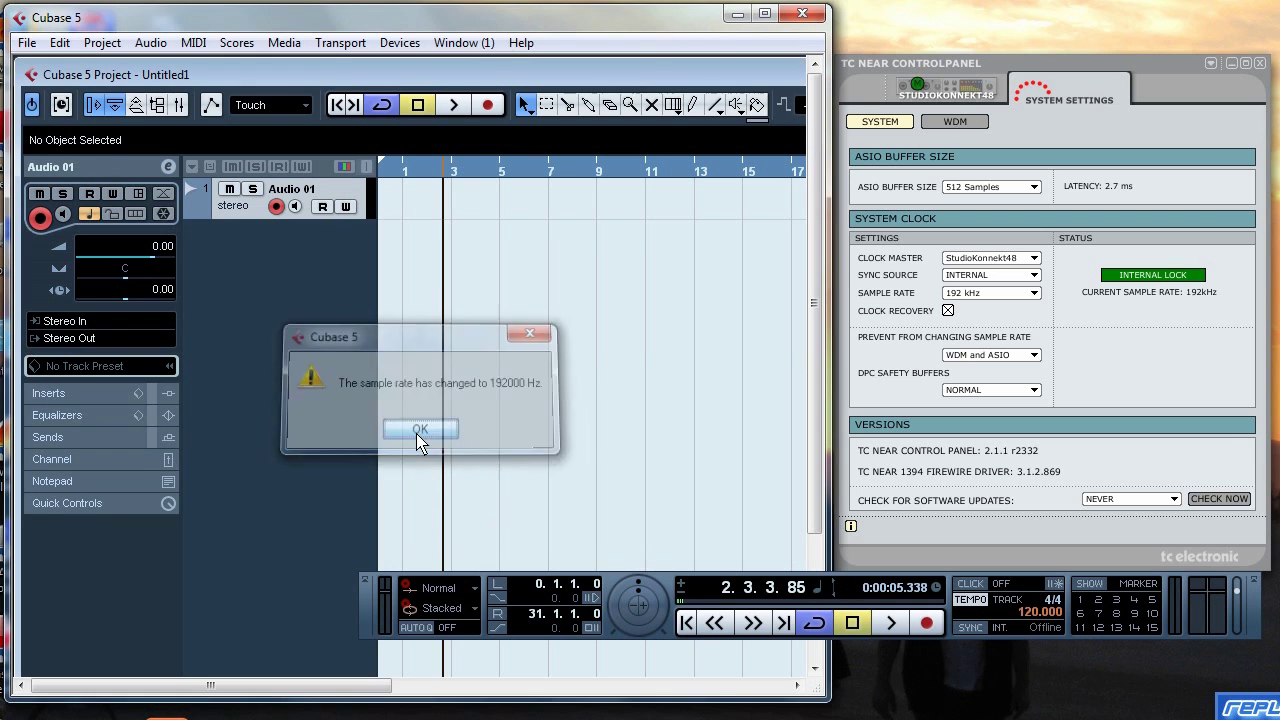
Open Project > Project Setup to check the sample rate at 192 kHz, then cancel
{"action": "left_click", "coordinate": [102, 43]}
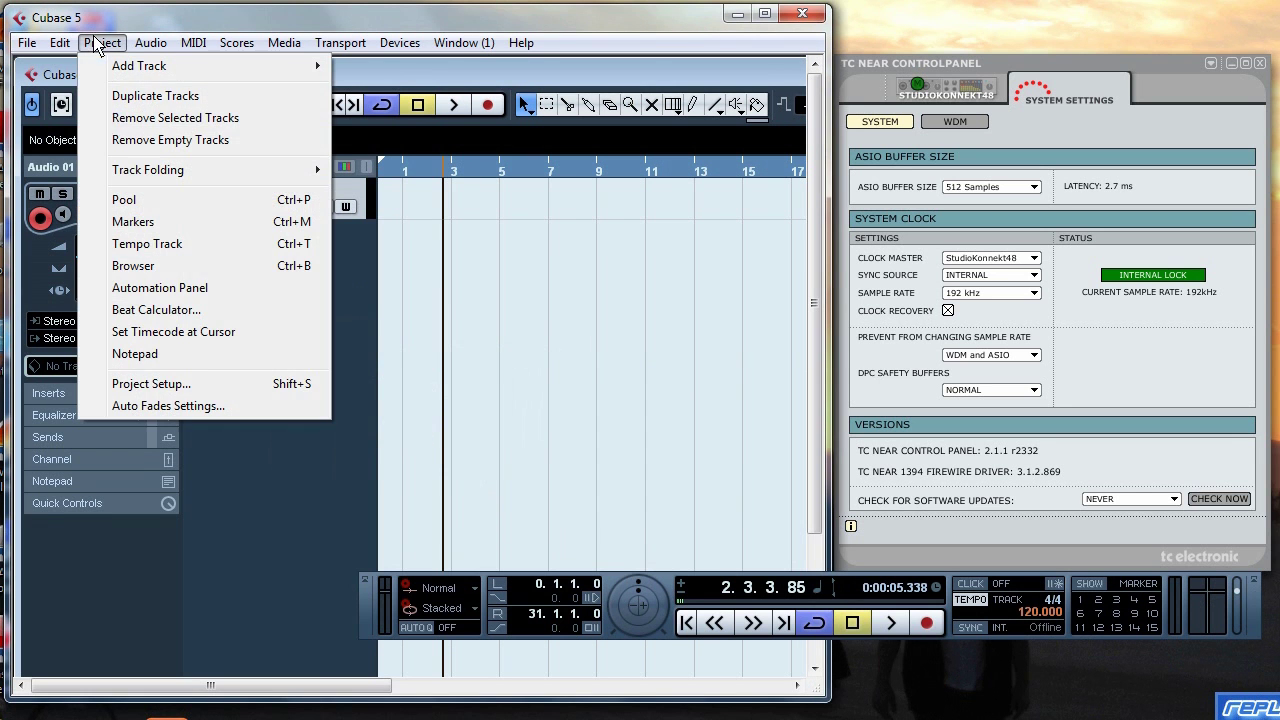
{"action": "left_click", "coordinate": [190, 386]}
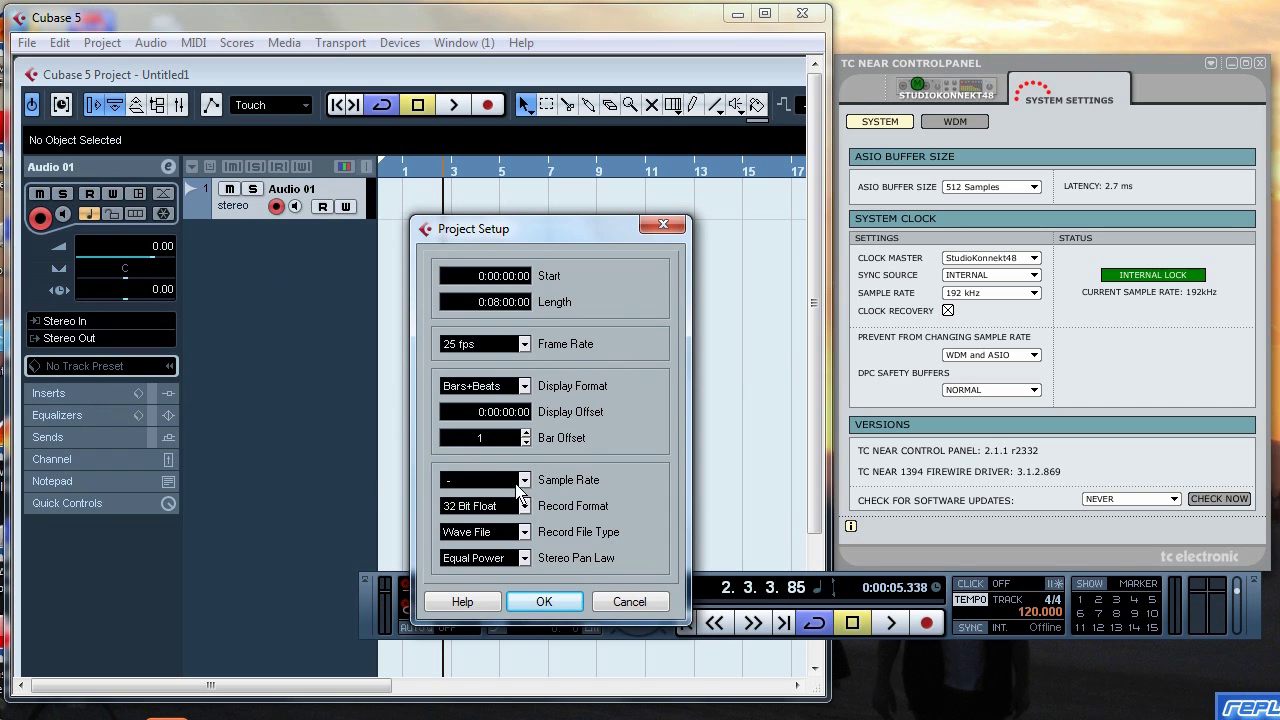
{"action": "left_click", "coordinate": [627, 605]}
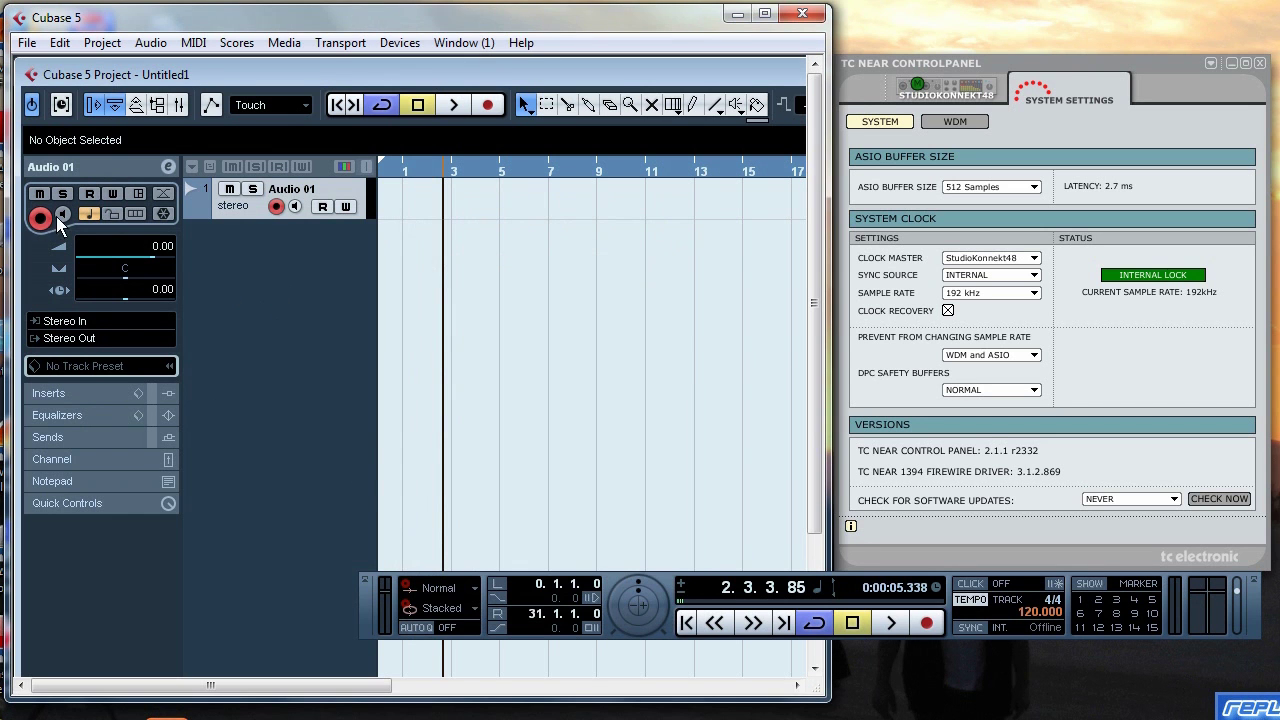
Turn Cycle off, then record a few bars onto Audio 01, creating clip Audio 01_02
{"action": "left_click", "coordinate": [382, 105]}
{"action": "left_click", "coordinate": [489, 107]}
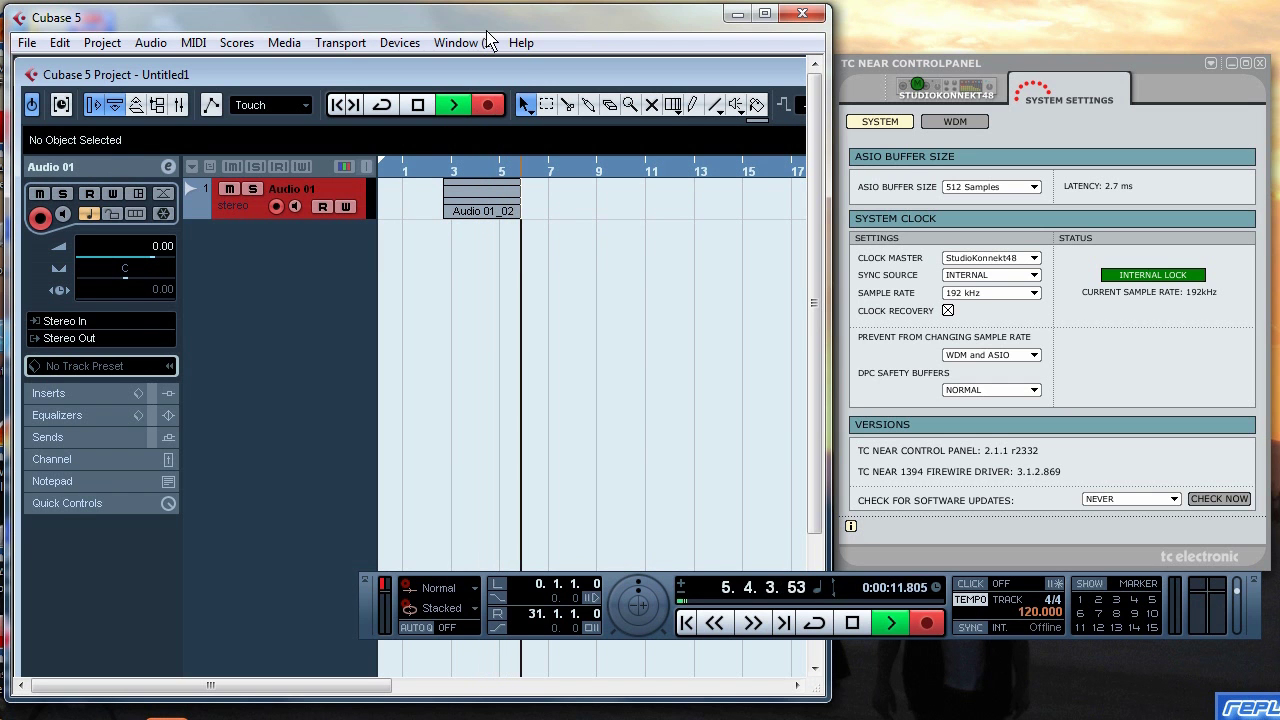
{"action": "left_click", "coordinate": [417, 106]}
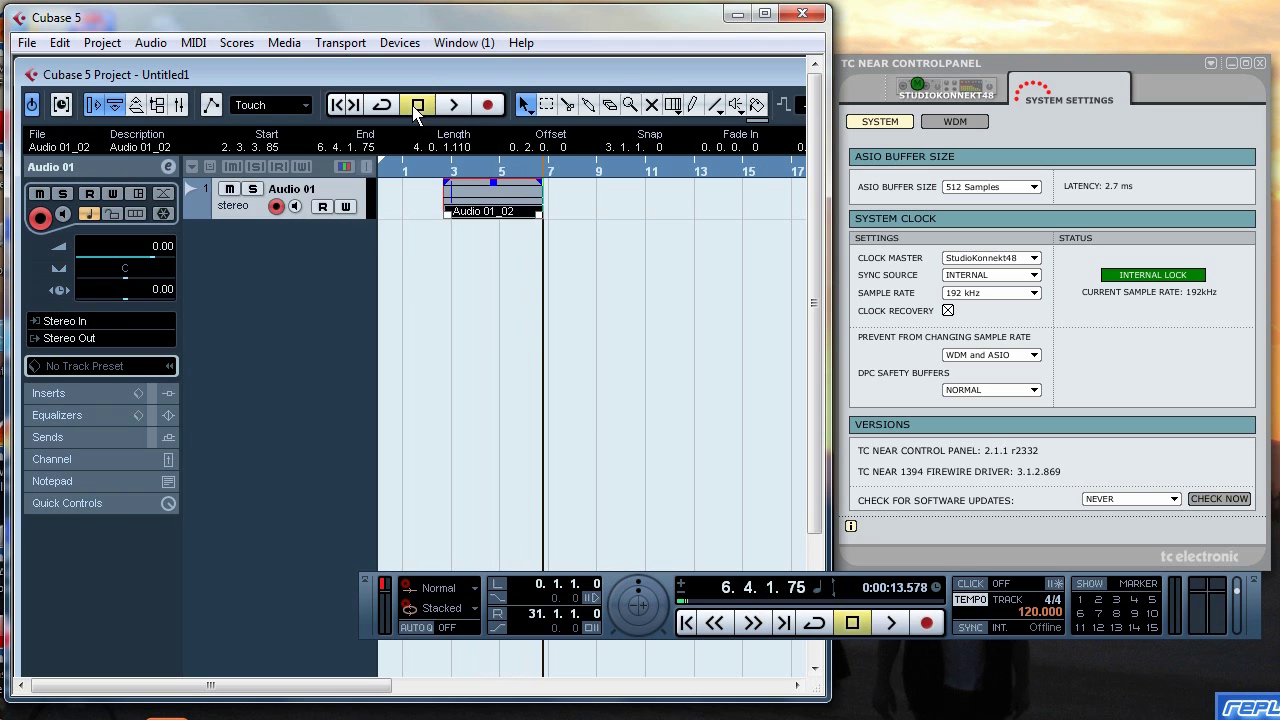
In the Pool's Audio folder, confirm Audio 01_02 is 192.000 kHz 32-bit stereo, then close and resize
{"action": "left_click", "coordinate": [284, 42]}
{"action": "left_click", "coordinate": [300, 63]}
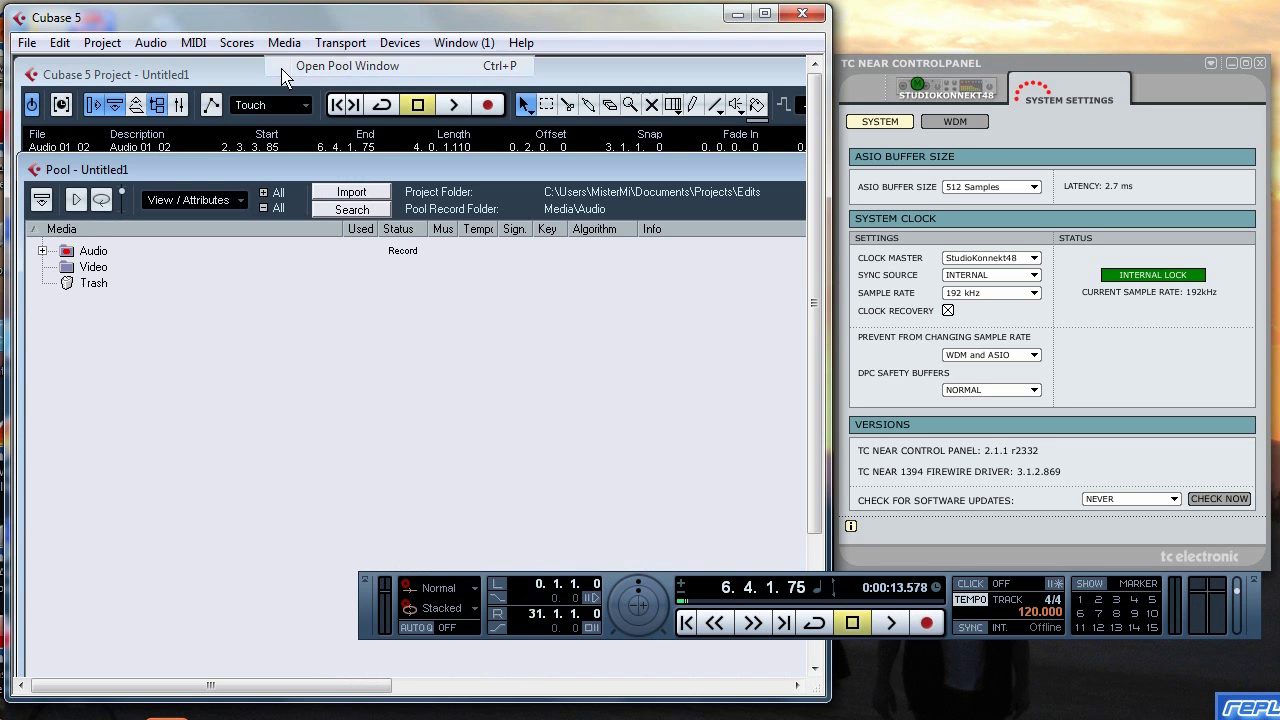
{"action": "left_click", "coordinate": [43, 252]}
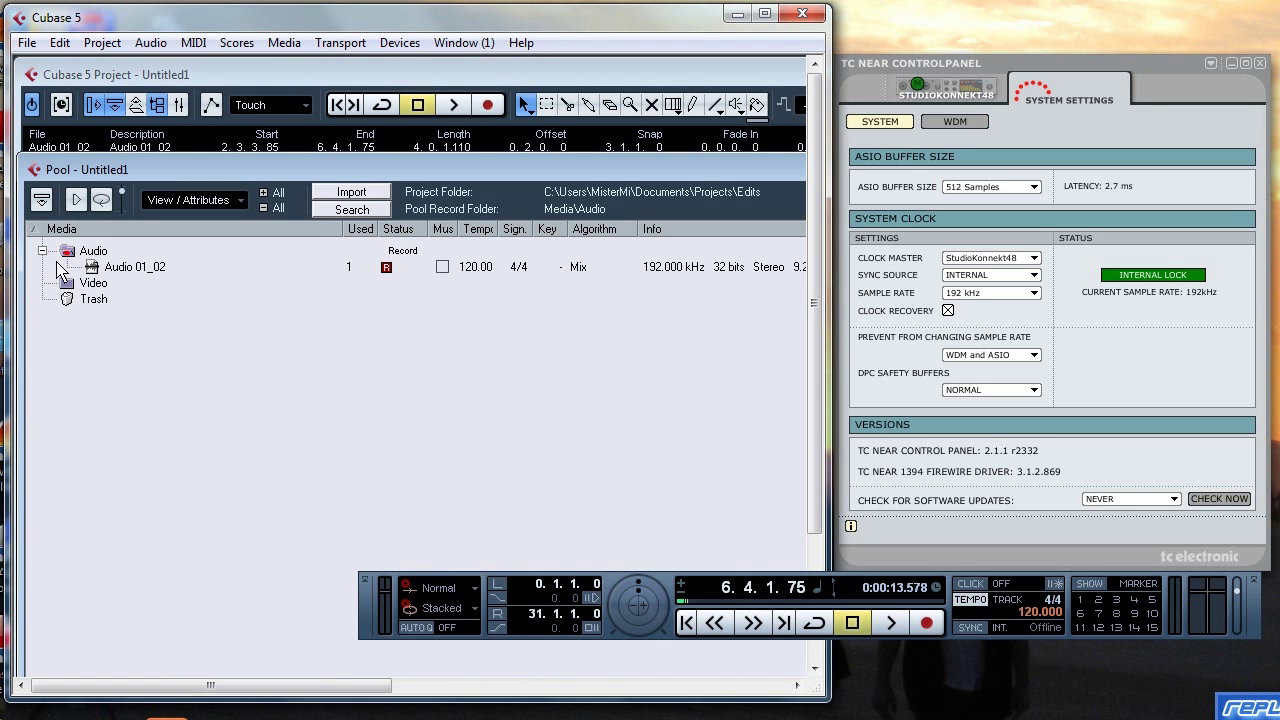
{"action": "left_click_drag", "start_coordinate": [831, 308], "coordinate": [1245, 310]}
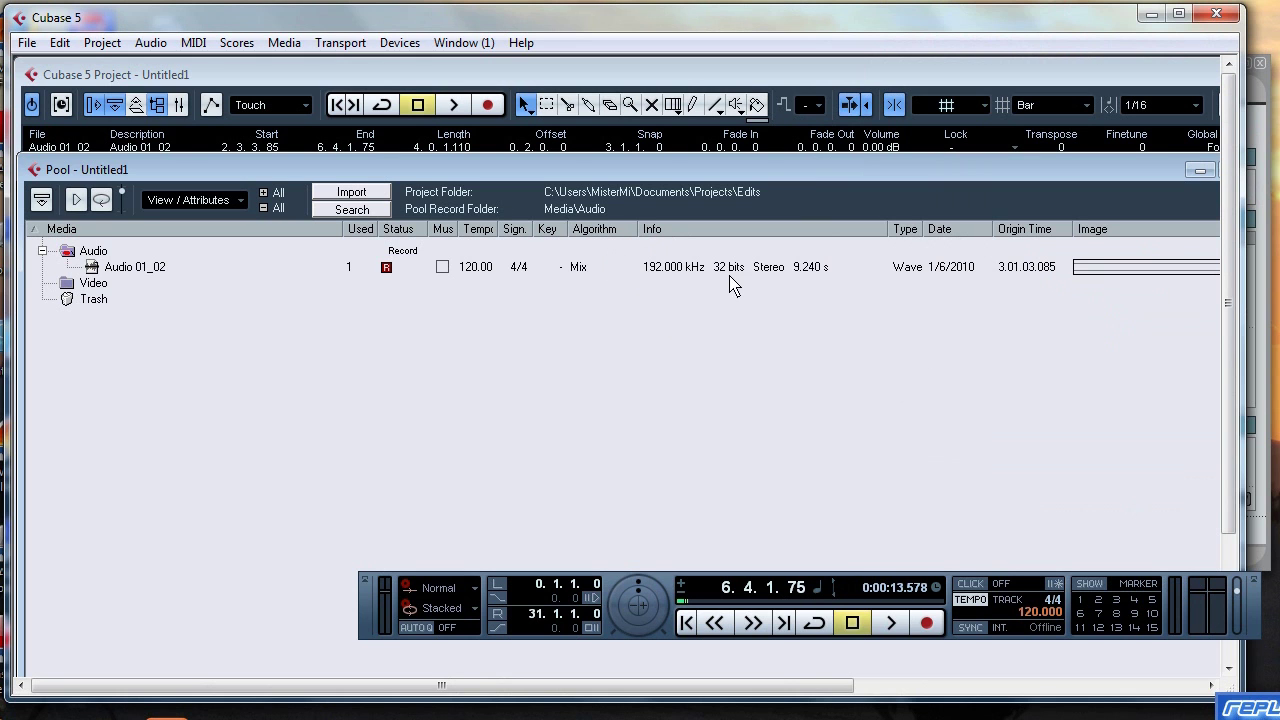
{"action": "double_click", "coordinate": [35, 170]}
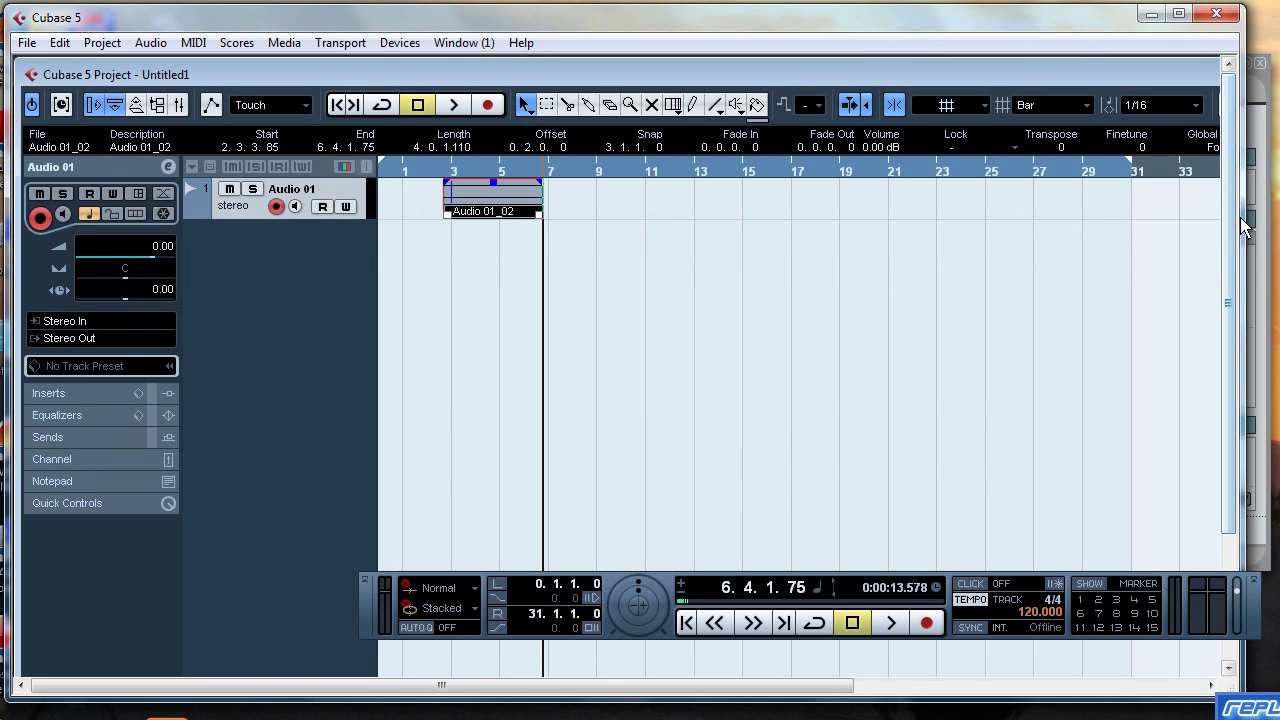
{"action": "left_click_drag", "start_coordinate": [1238, 228], "coordinate": [825, 264]}
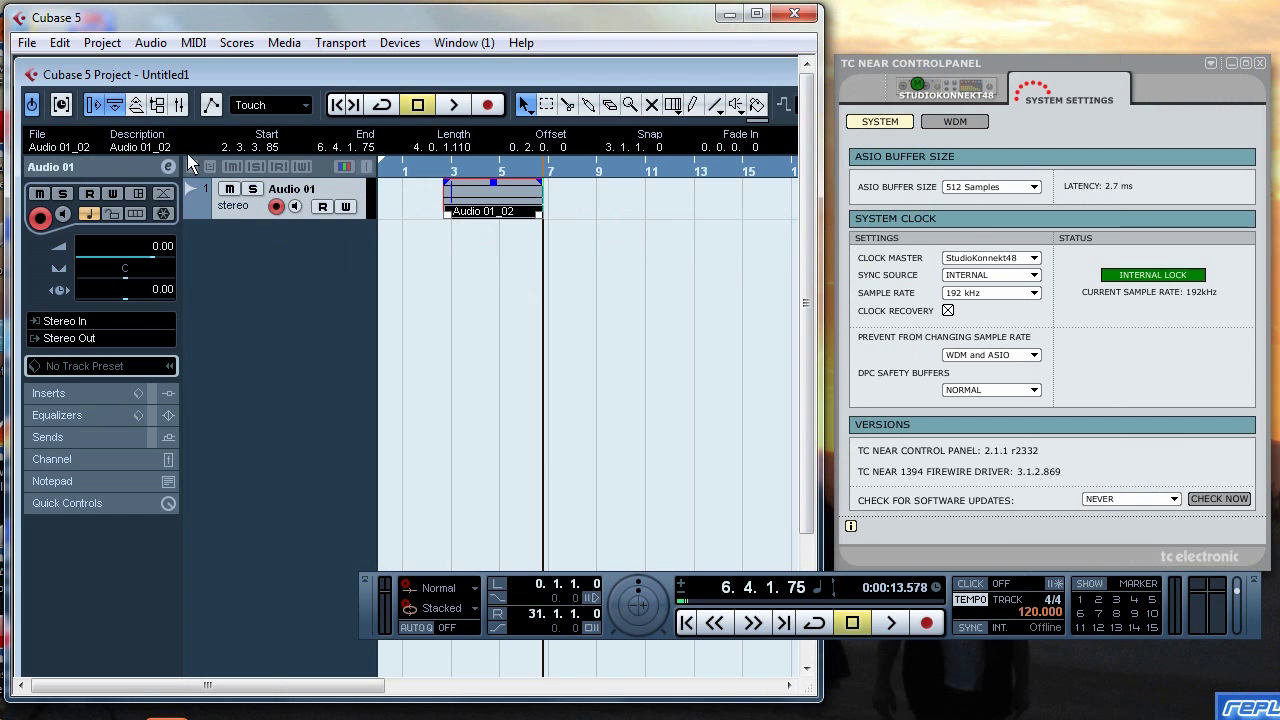
Close the untitled project without saving and delete its newly recorded files
{"action": "left_click", "coordinate": [30, 78]}
{"action": "left_click", "coordinate": [30, 78]}
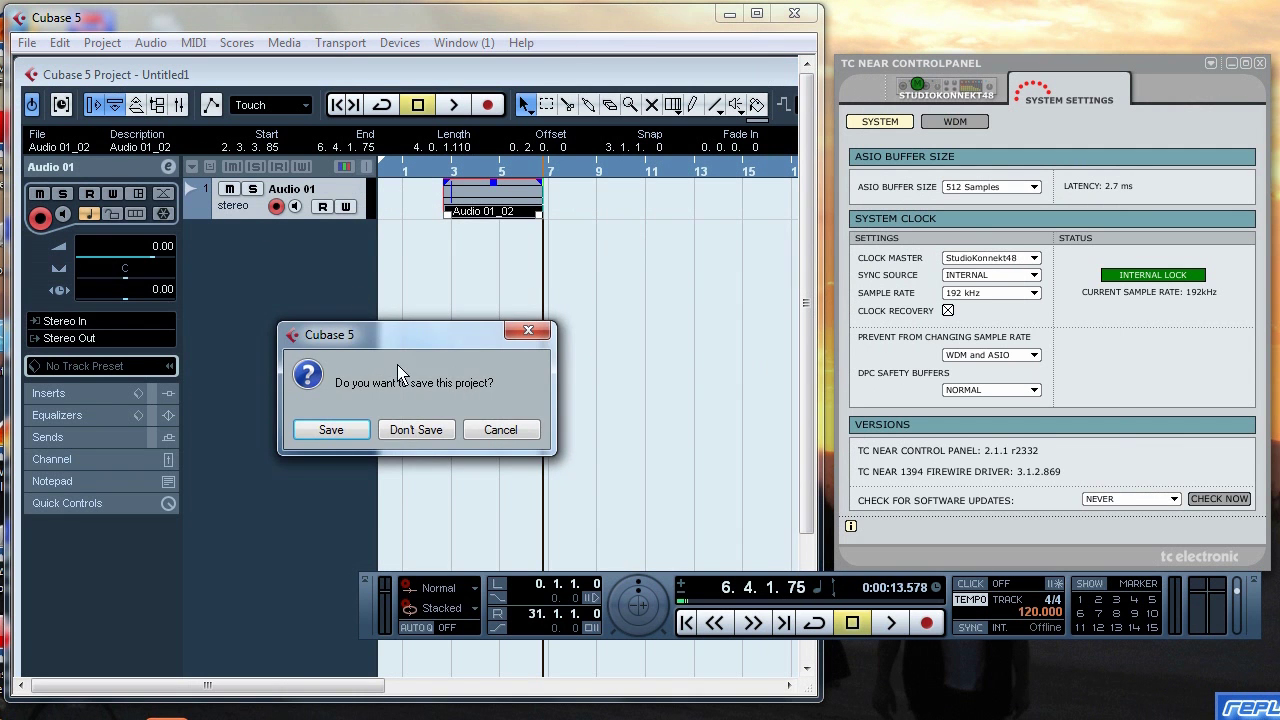
{"action": "left_click", "coordinate": [431, 433]}
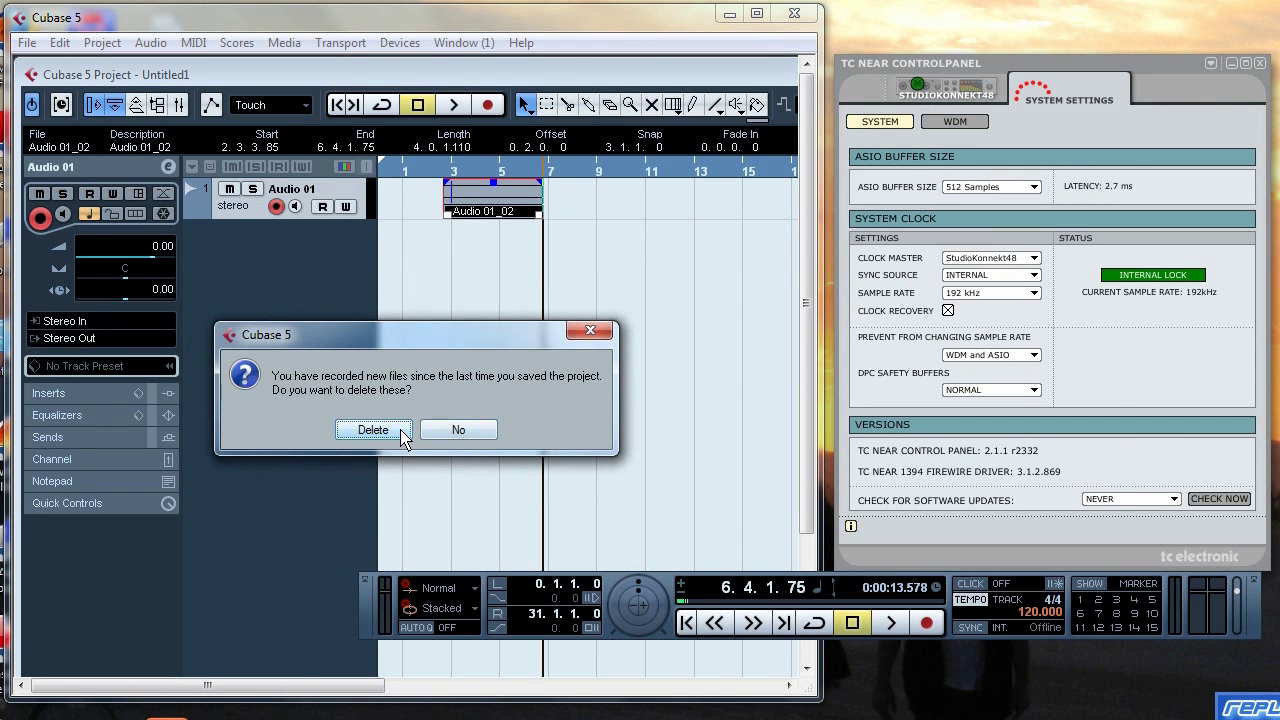
{"action": "left_click", "coordinate": [373, 430]}
Open the recent project 192khz.cpr
{"action": "left_click", "coordinate": [26, 44]}
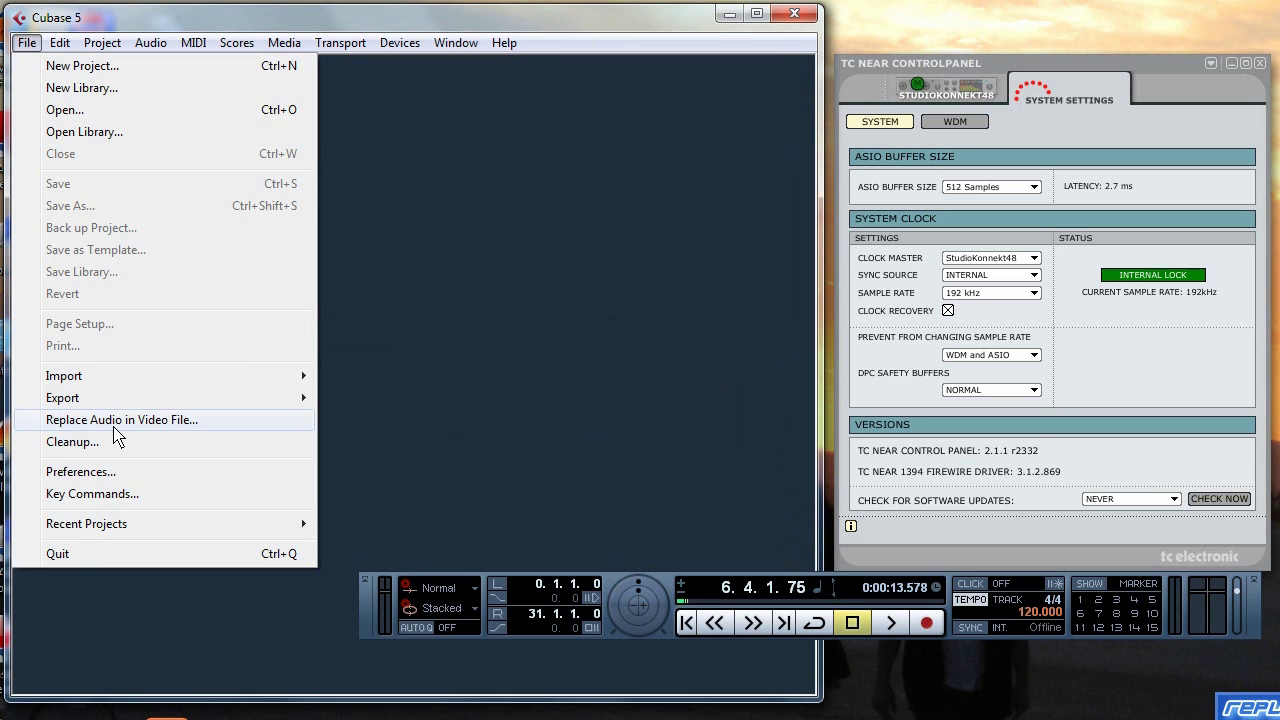
{"action": "mouse_move", "coordinate": [137, 526]}
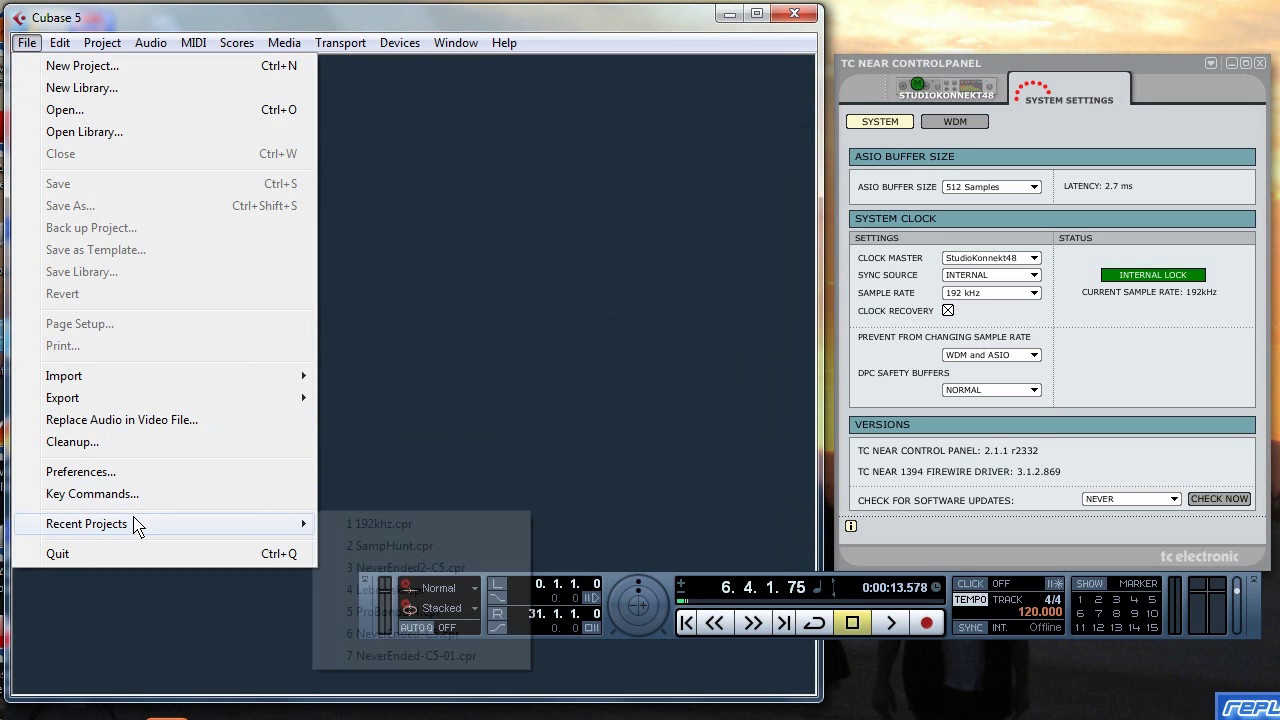
{"action": "left_click", "coordinate": [375, 524]}
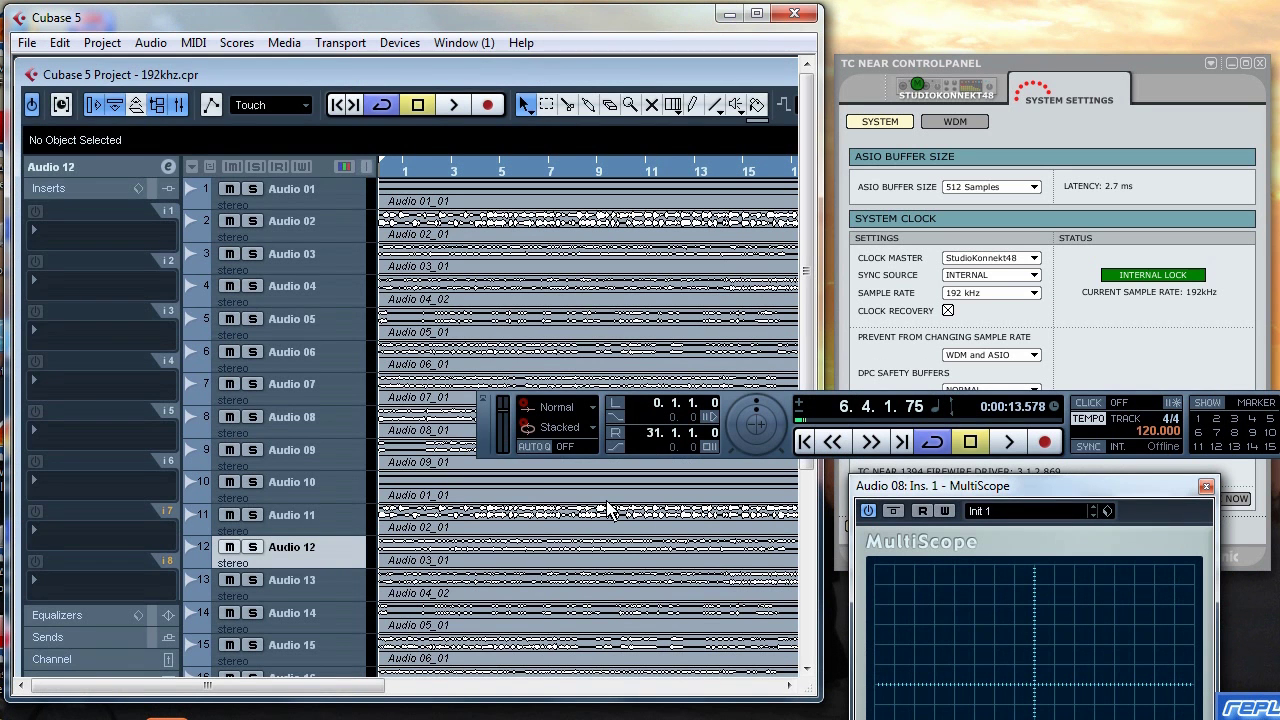
Check 192khz.cpr's Project Setup, whose sample rate shows blank, and cancel without changes
{"action": "left_click", "coordinate": [108, 43]}
{"action": "left_click", "coordinate": [213, 384]}
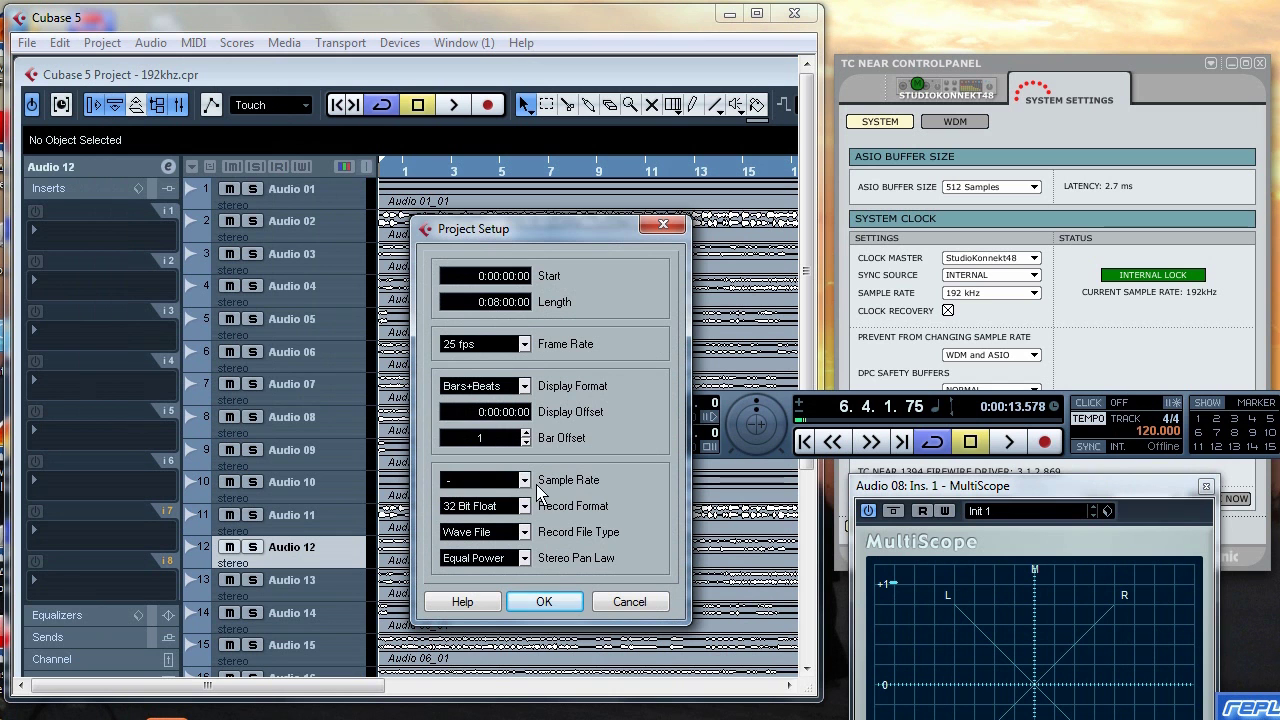
{"action": "left_click", "coordinate": [630, 602]}
Open the Pool window and move it up over the track list
{"action": "left_click", "coordinate": [284, 43]}
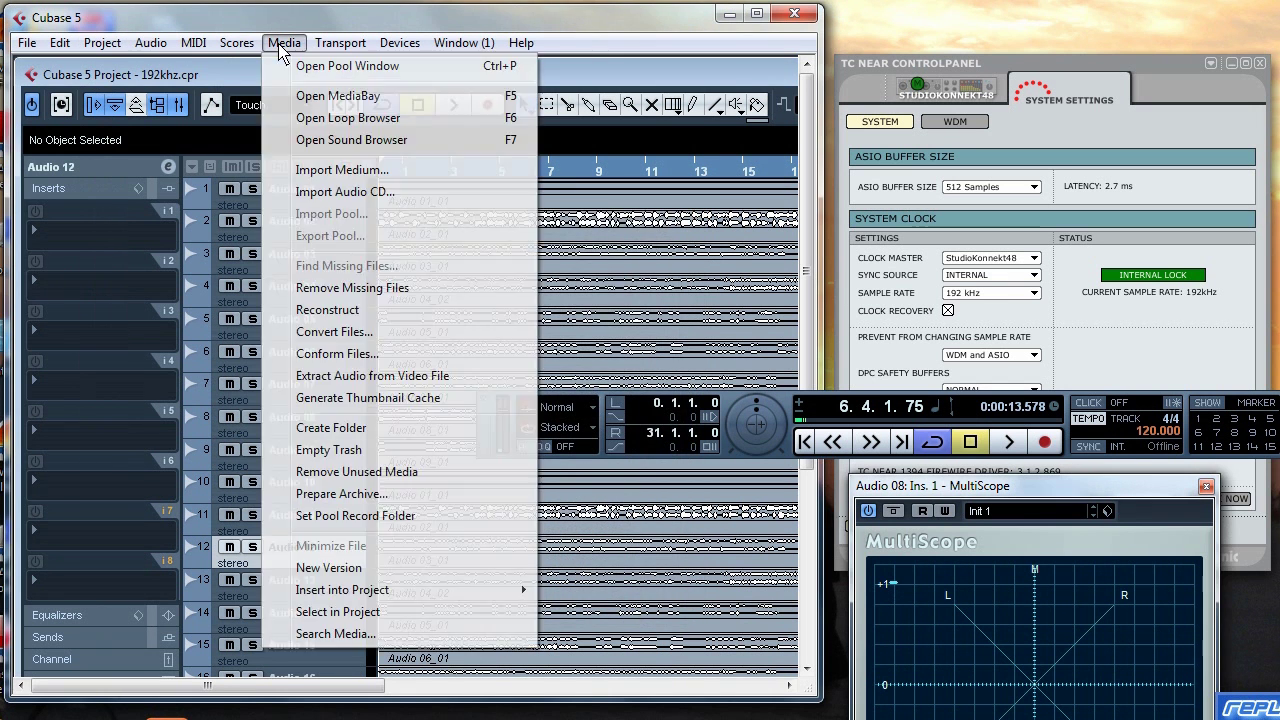
{"action": "left_click", "coordinate": [300, 64]}
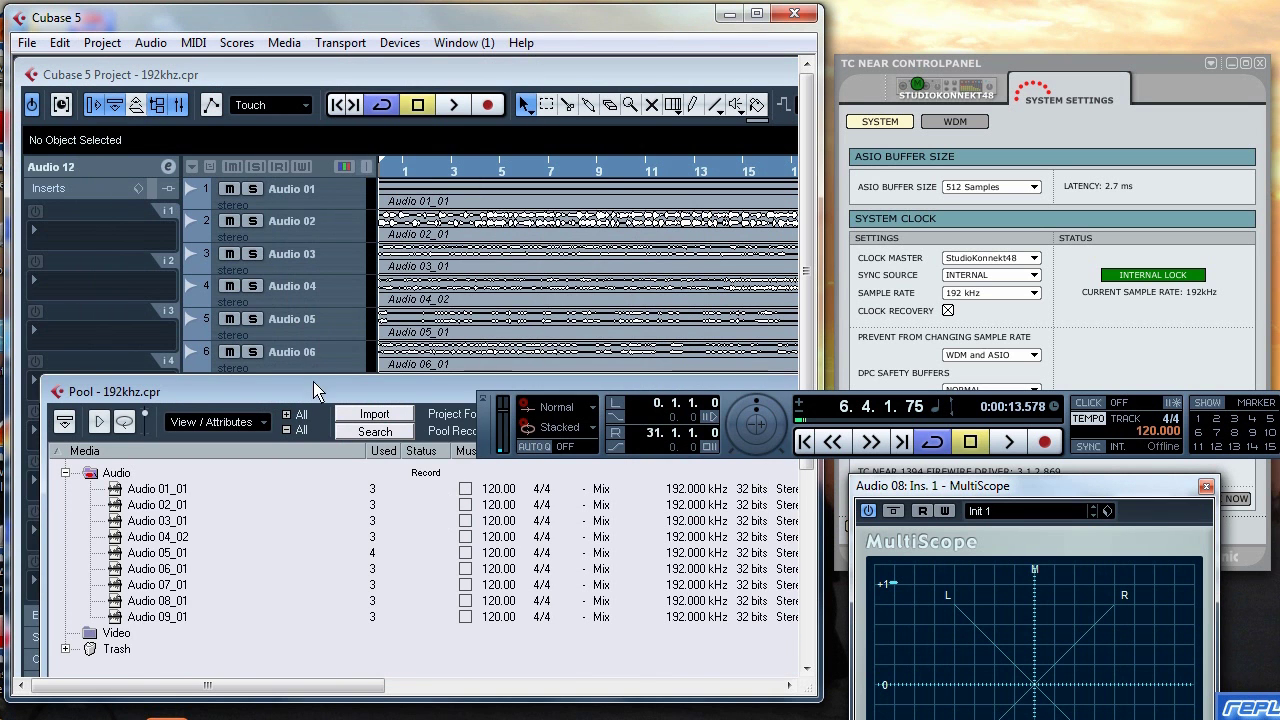
{"action": "left_click_drag", "start_coordinate": [318, 398], "coordinate": [300, 156]}
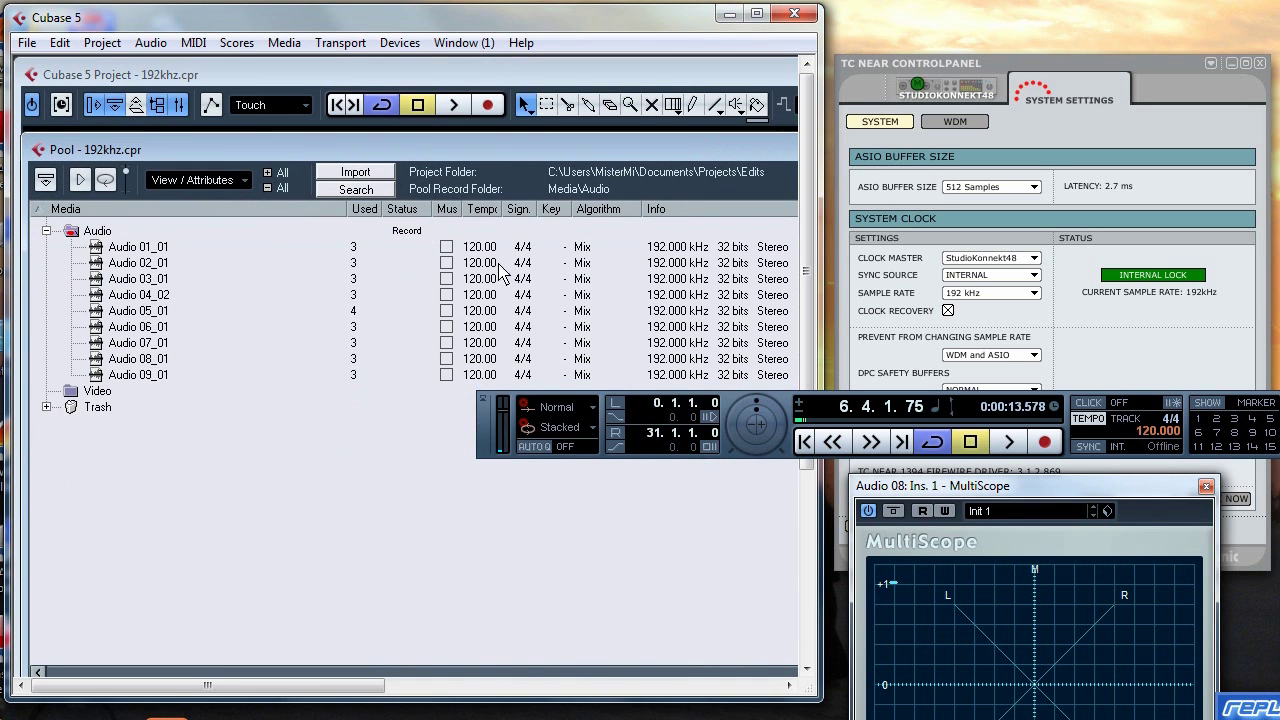
Widen Cubase to view the Pool's 192.000 kHz files, close MultiScope, then narrow it beside TC Near
{"action": "left_click_drag", "start_coordinate": [822, 295], "coordinate": [1279, 330]}
{"action": "left_click", "coordinate": [1206, 487]}
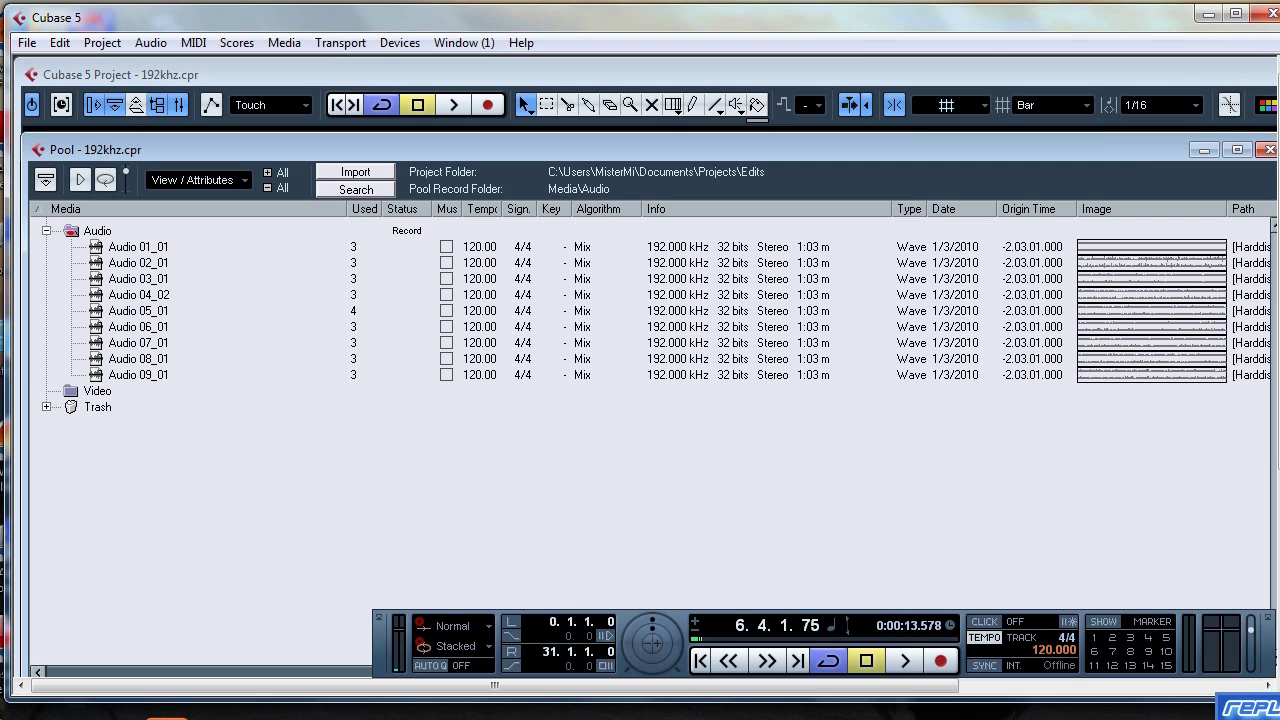
{"action": "left_click_drag", "start_coordinate": [1278, 340], "coordinate": [828, 340]}
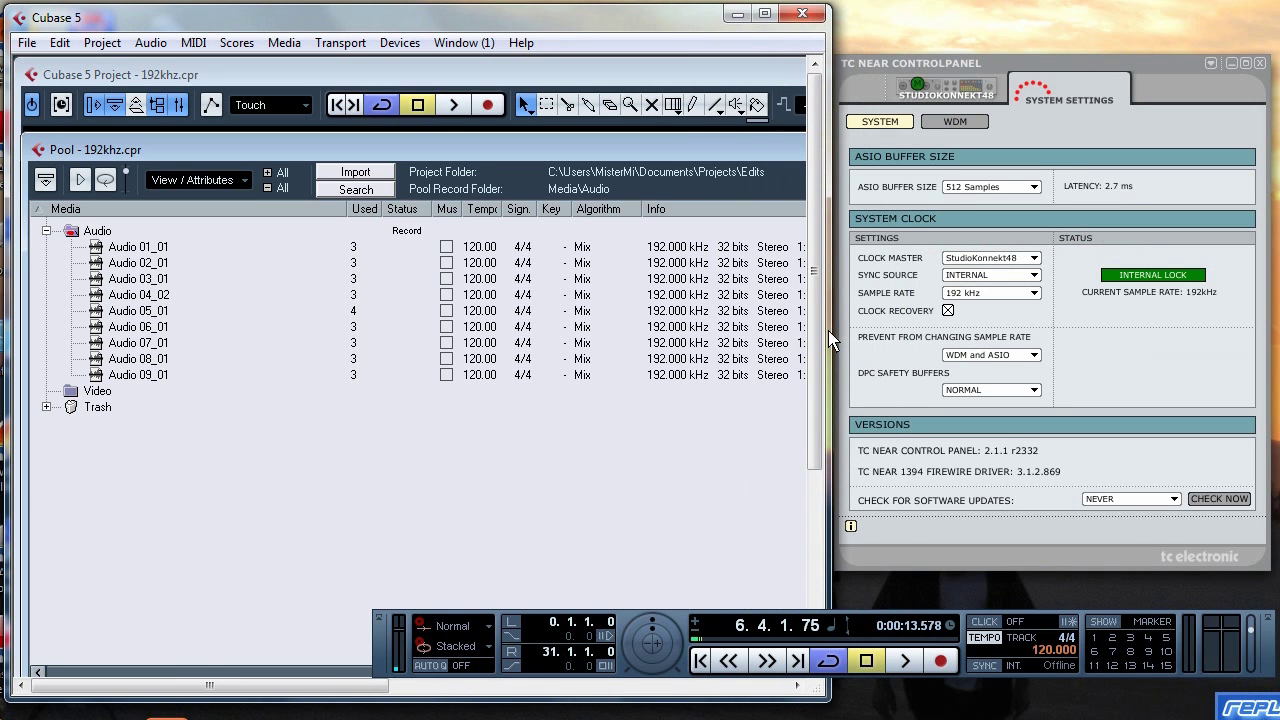
Close the Pool window from its title icon menu, leaving the 192khz.cpr stereo tracks visible
{"action": "left_click", "coordinate": [38, 149]}
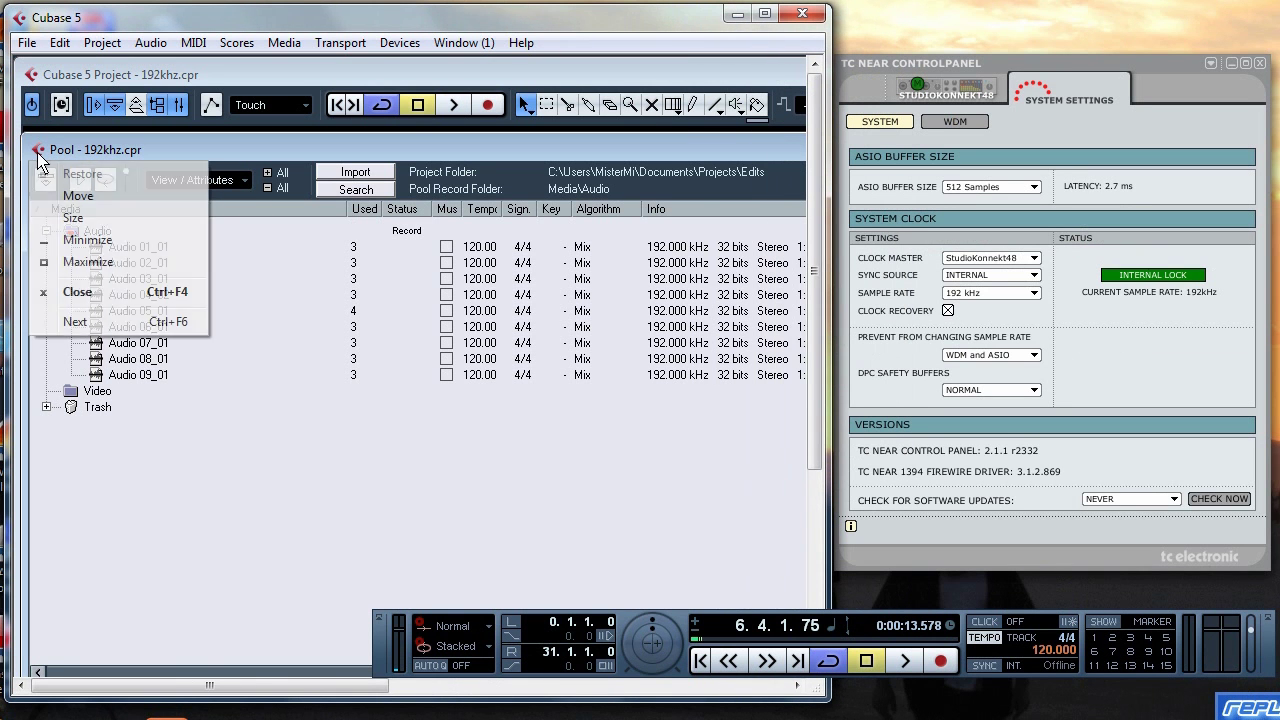
{"action": "left_click", "coordinate": [69, 286]}
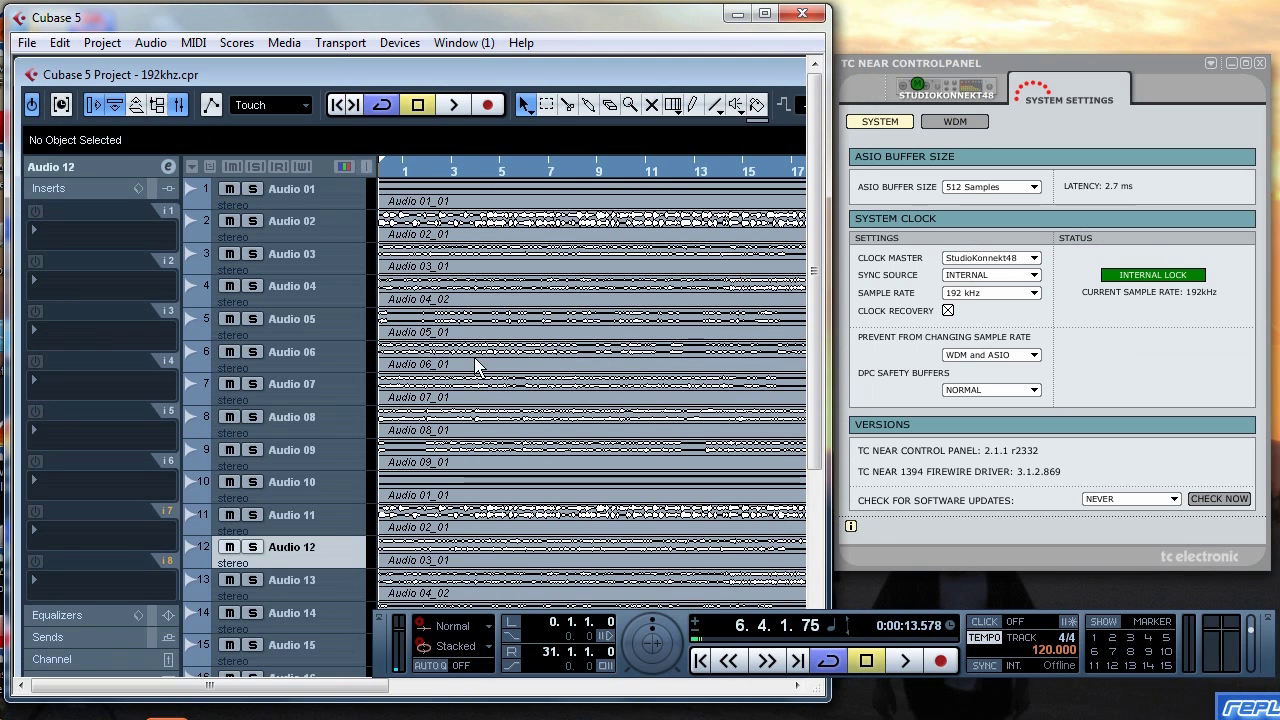